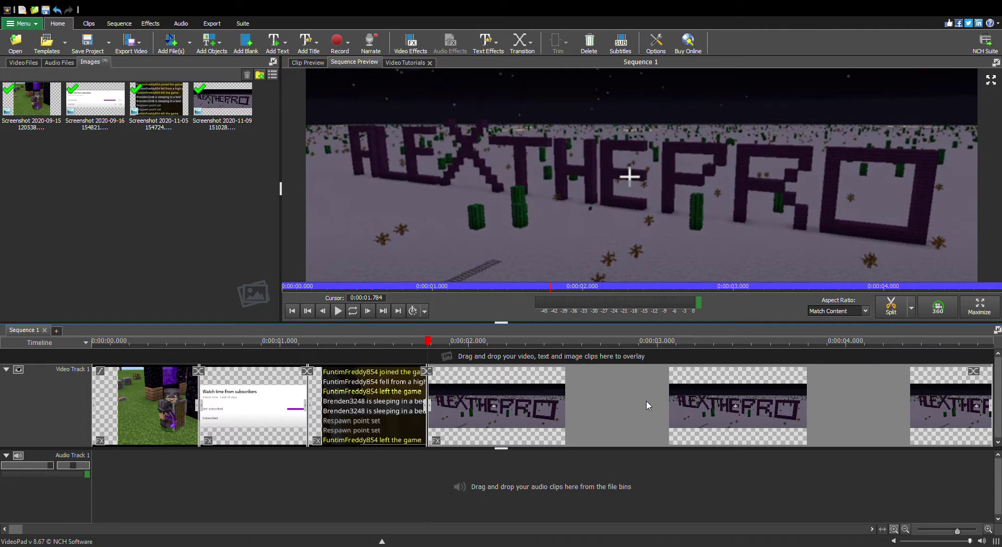
Delete the repeated extension trailing the ALEXTHEPRO clip on Video Track 1.
{"action": "mouse_move", "coordinate": [333, 425]}
{"action": "left_mouse_down"}
{"action": "mouse_move", "coordinate": [362, 416]}
{"action": "mouse_move", "coordinate": [348, 420]}
{"action": "left_mouse_up"}
{"action": "left_click_drag", "start_coordinate": [996, 412], "coordinate": [579, 427]}
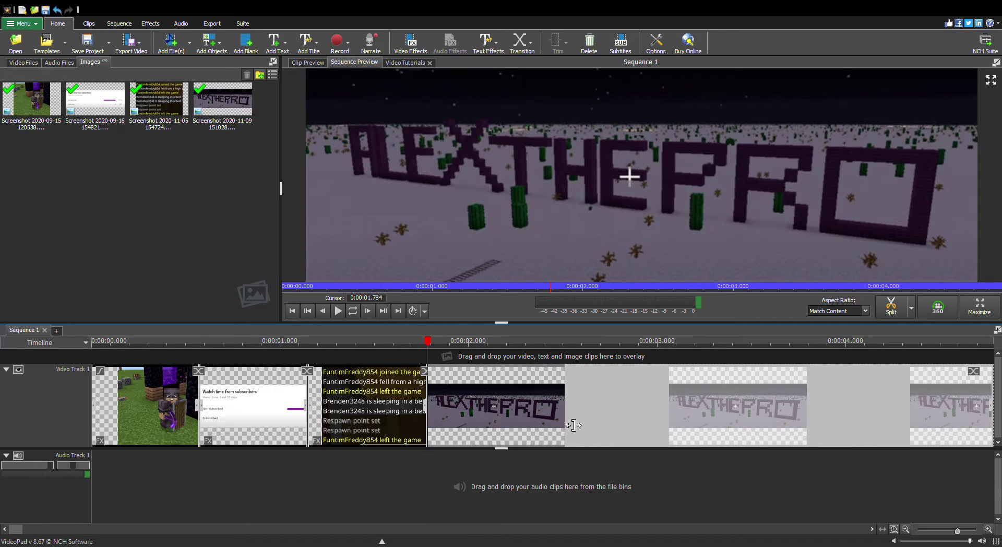
{"action": "key", "text": "Delete"}
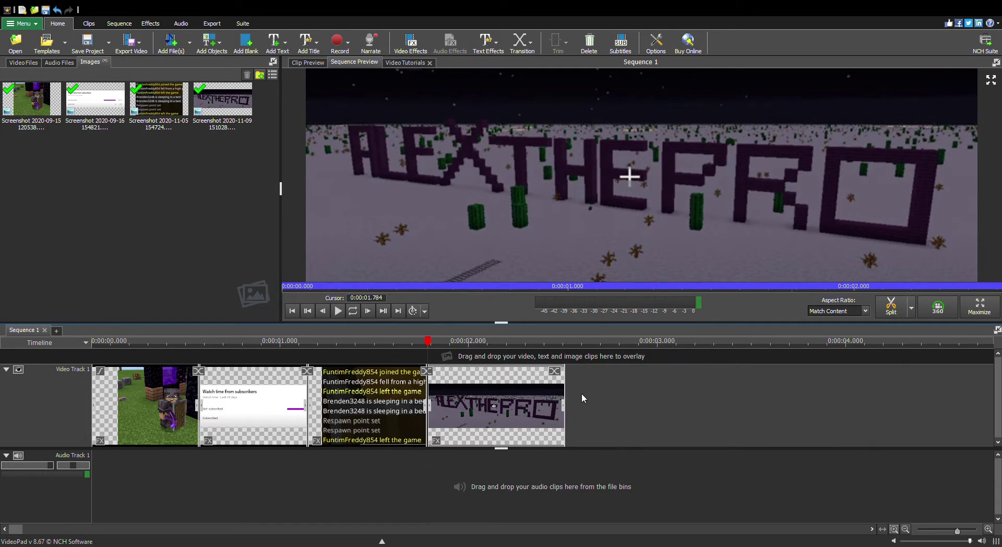
Scrub the playhead from the chat-text clip back to the start, then forward to ALEXTHEPRO.
{"action": "left_click", "coordinate": [933, 311]}
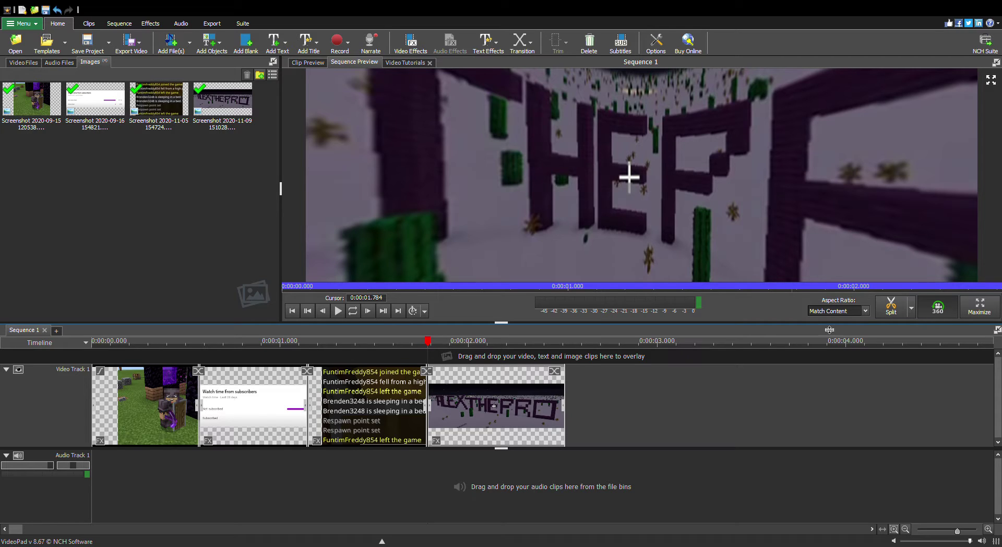
{"action": "left_click", "coordinate": [343, 413]}
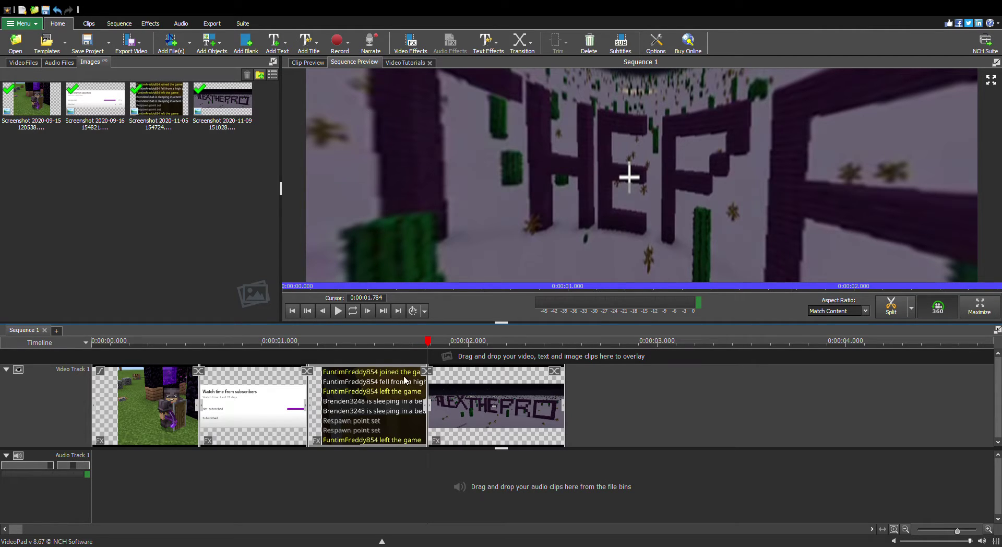
{"action": "left_click", "coordinate": [383, 342]}
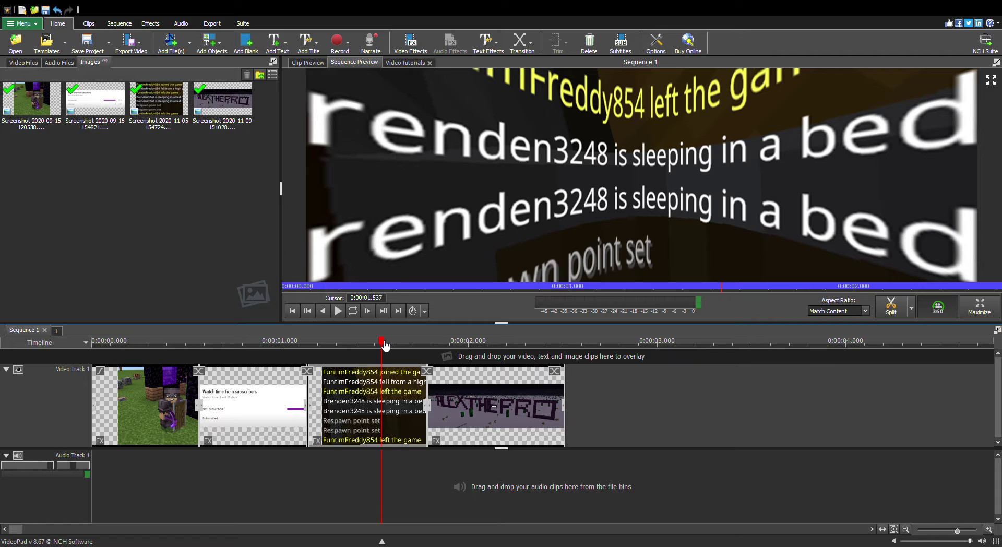
{"action": "left_click_drag", "start_coordinate": [384, 345], "coordinate": [277, 361]}
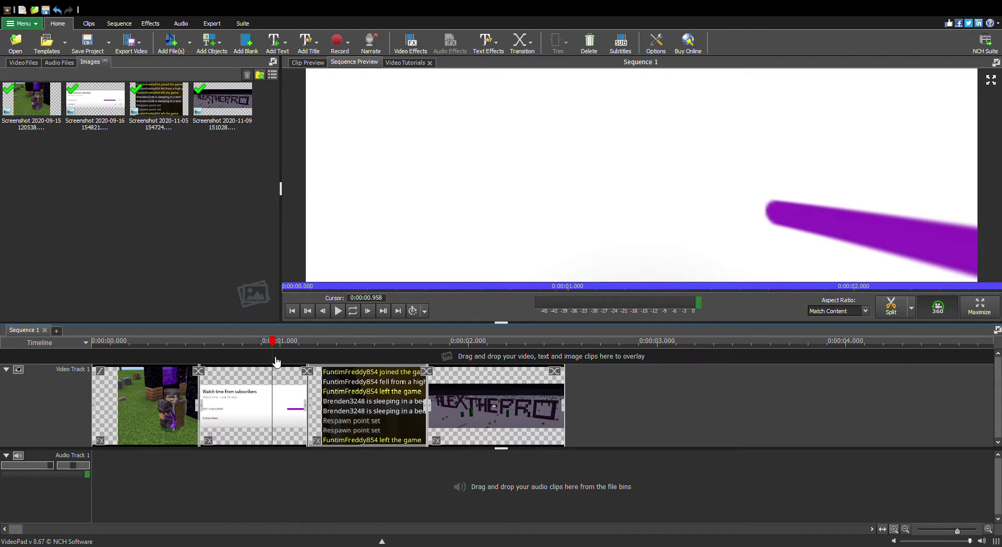
{"action": "left_click_drag", "start_coordinate": [276, 361], "coordinate": [170, 361]}
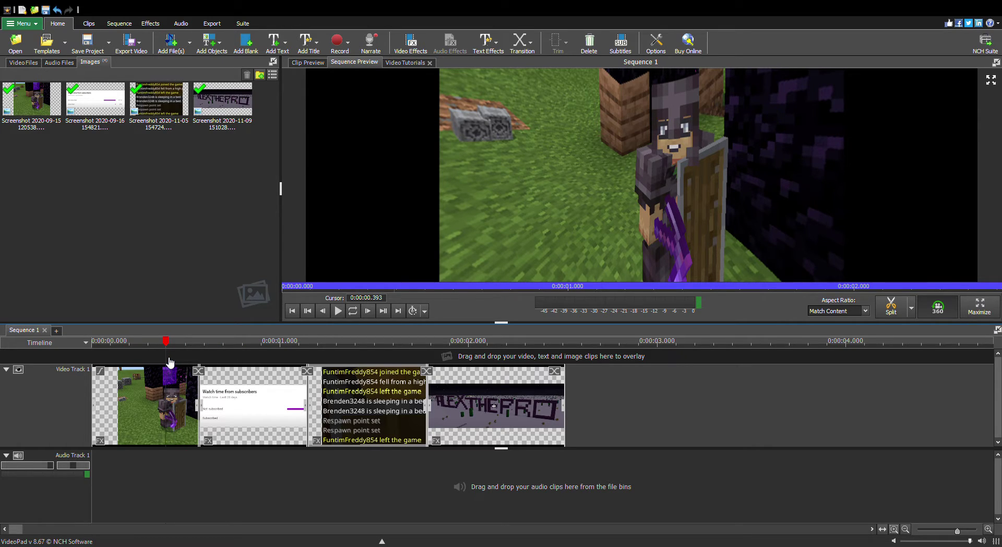
{"action": "mouse_move", "coordinate": [170, 362]}
{"action": "left_mouse_down"}
{"action": "mouse_move", "coordinate": [447, 366]}
{"action": "mouse_move", "coordinate": [483, 380]}
{"action": "left_mouse_up"}
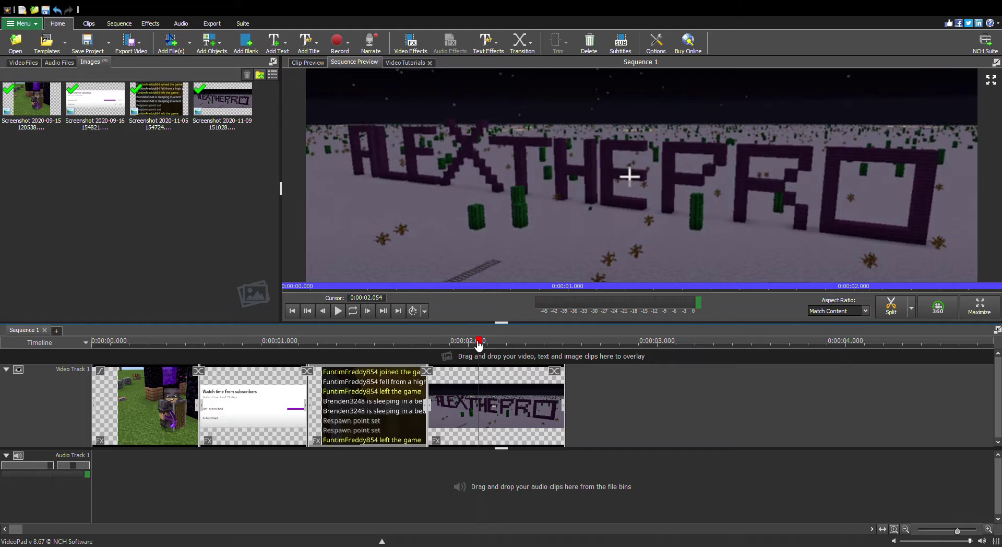
{"action": "left_click", "coordinate": [173, 40]}
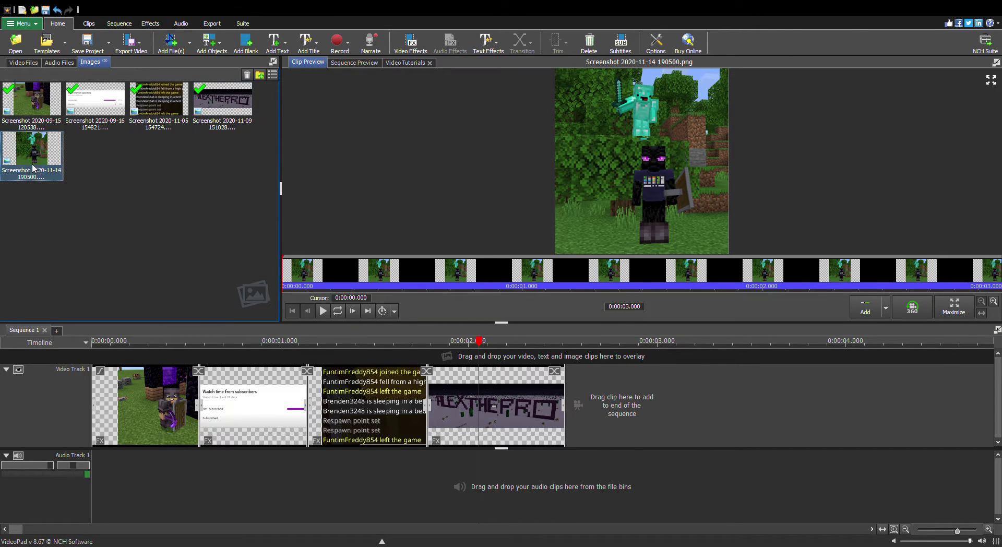
{"action": "left_click_drag", "start_coordinate": [31, 152], "coordinate": [693, 420]}
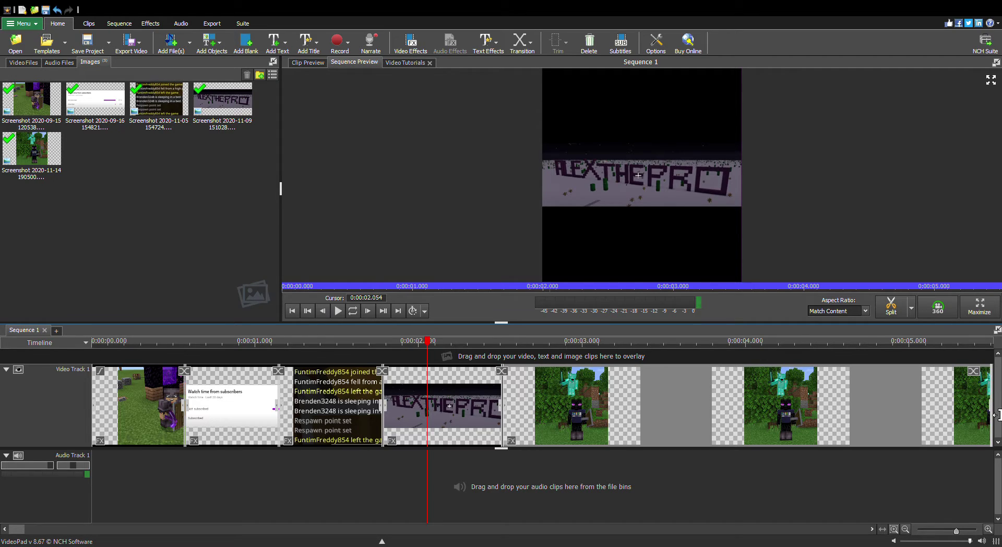
{"action": "mouse_move", "coordinate": [997, 412]}
{"action": "left_mouse_down"}
{"action": "mouse_move", "coordinate": [623, 422]}
{"action": "mouse_move", "coordinate": [648, 425]}
{"action": "left_mouse_up"}
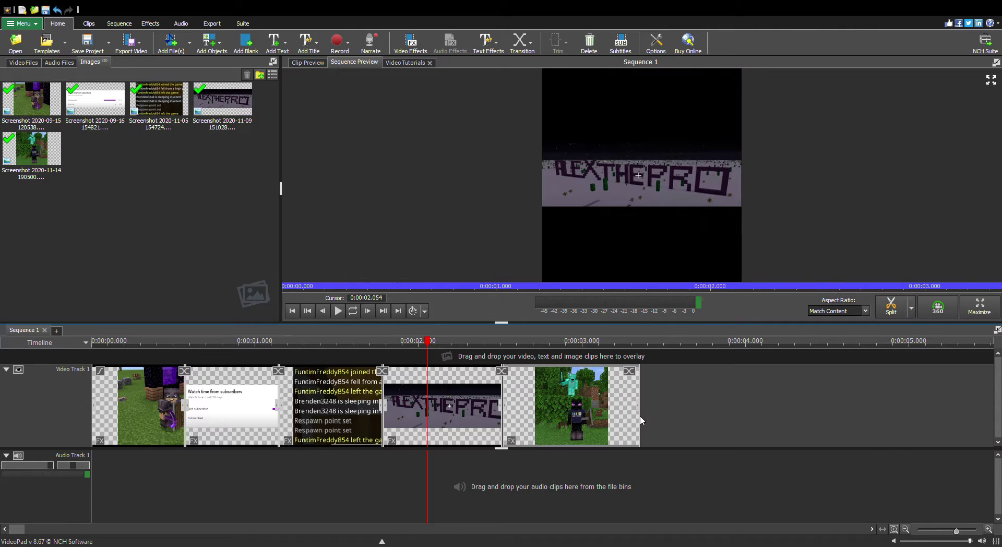
{"action": "left_click_drag", "start_coordinate": [562, 412], "coordinate": [572, 414]}
Lengthen the ALEXTHEPRO clip slightly and move the playhead to the sequence end.
{"action": "mouse_move", "coordinate": [503, 417]}
{"action": "left_mouse_down"}
{"action": "mouse_move", "coordinate": [519, 415]}
{"action": "mouse_move", "coordinate": [539, 431]}
{"action": "mouse_move", "coordinate": [528, 432]}
{"action": "left_mouse_up"}
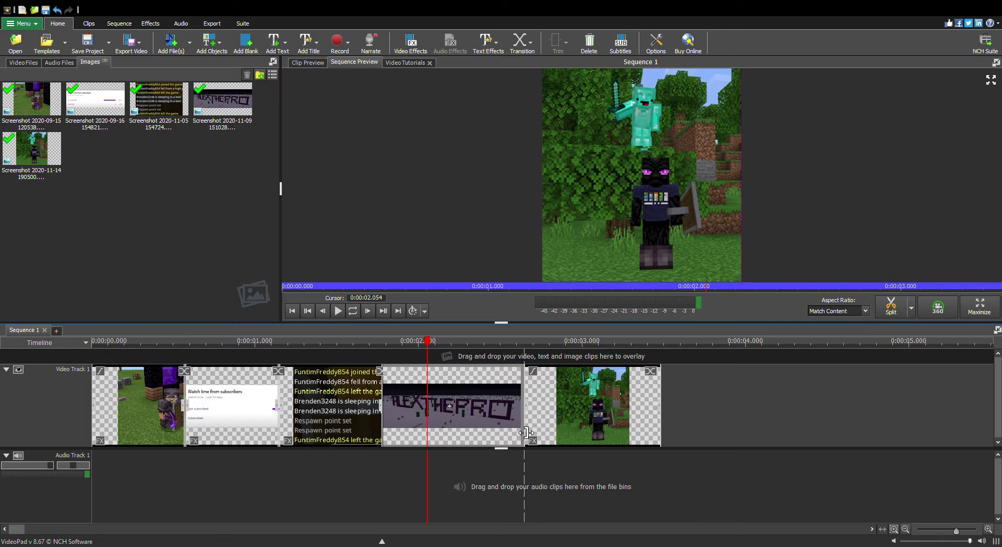
{"action": "left_click_drag", "start_coordinate": [527, 433], "coordinate": [527, 434]}
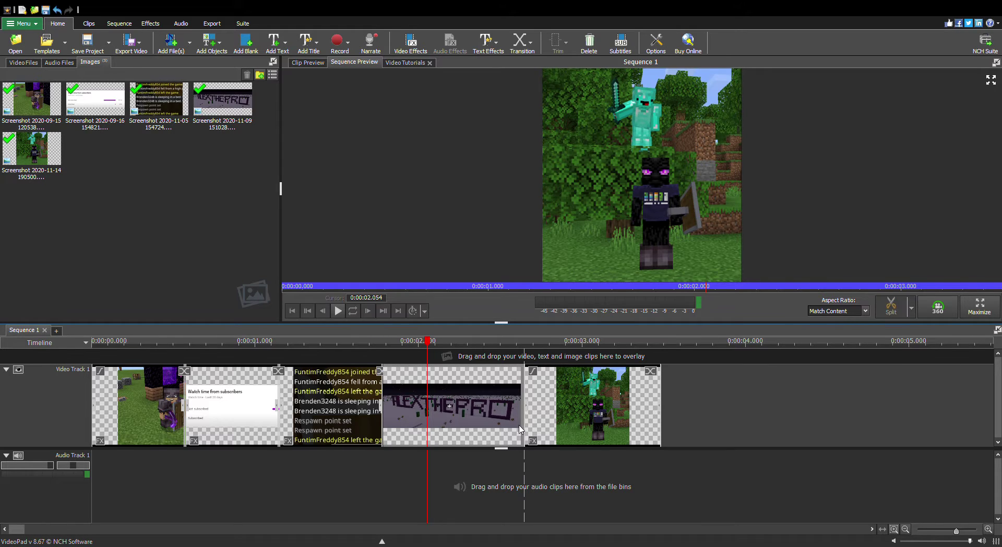
{"action": "left_click", "coordinate": [744, 391]}
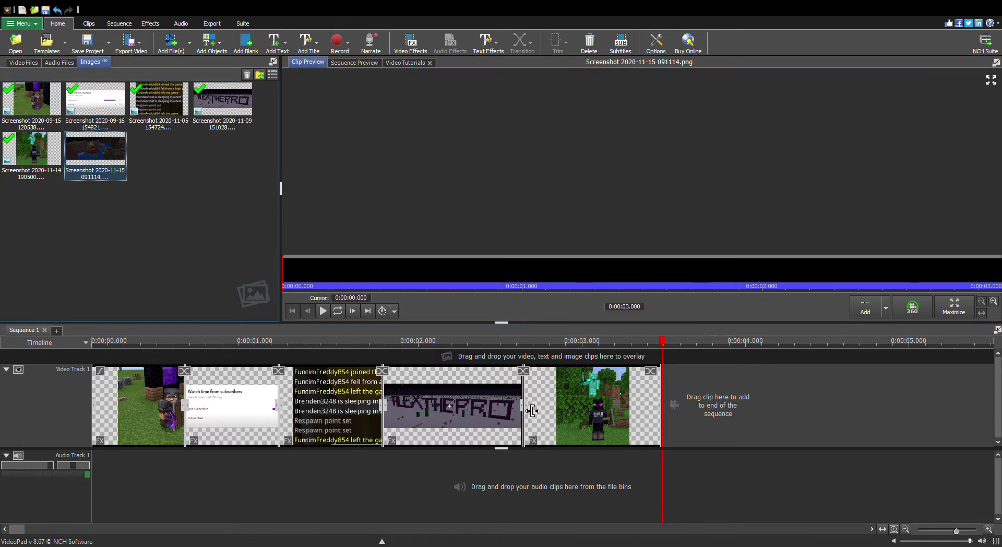
Append the 091114 night-village screenshot to the end of Video Track 1 and trim it short.
{"action": "mouse_move", "coordinate": [95, 155]}
{"action": "left_mouse_down"}
{"action": "mouse_move", "coordinate": [659, 432]}
{"action": "mouse_move", "coordinate": [743, 406]}
{"action": "left_mouse_up"}
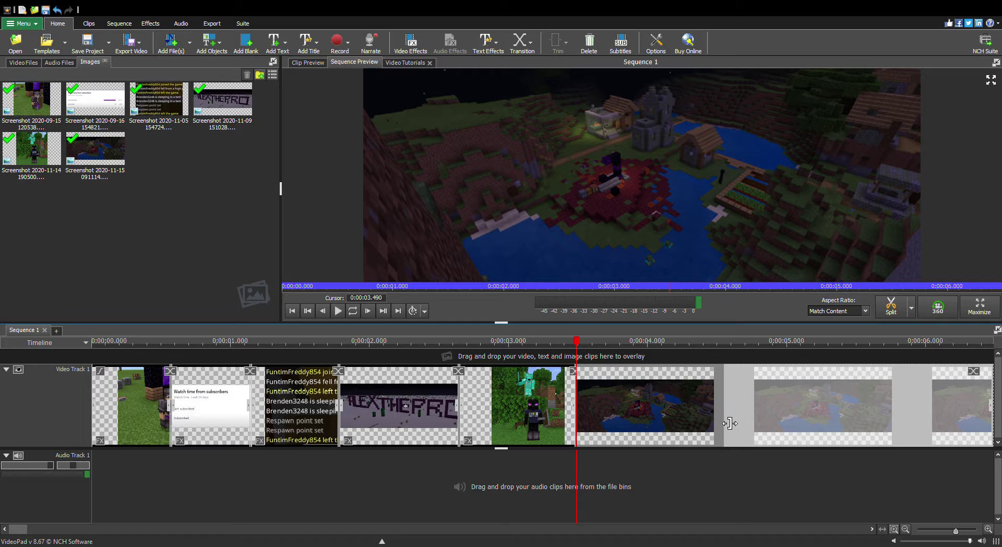
{"action": "left_click_drag", "start_coordinate": [730, 423], "coordinate": [721, 422]}
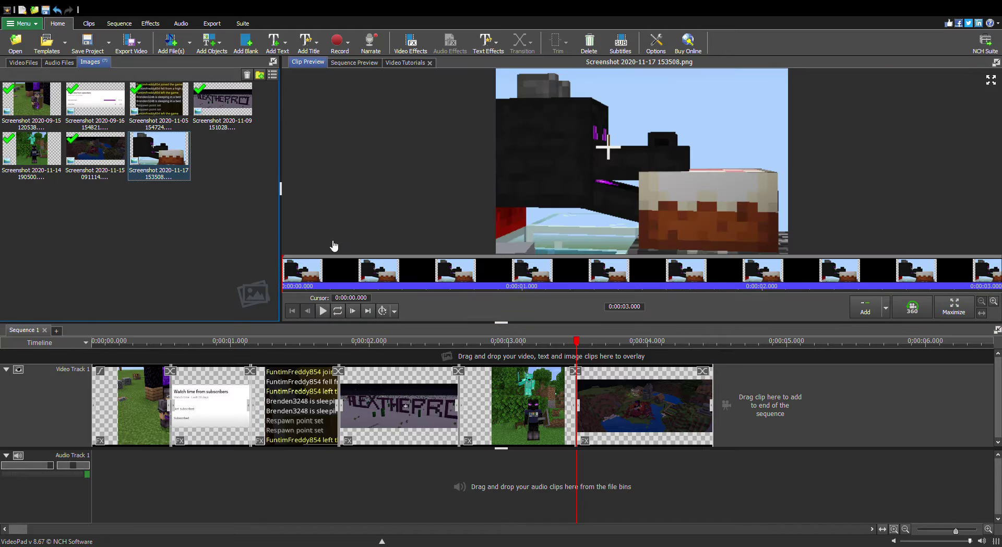
Append the cake screenshot to the track end, trim it short, and import the next image.
{"action": "left_click_drag", "start_coordinate": [189, 151], "coordinate": [769, 410]}
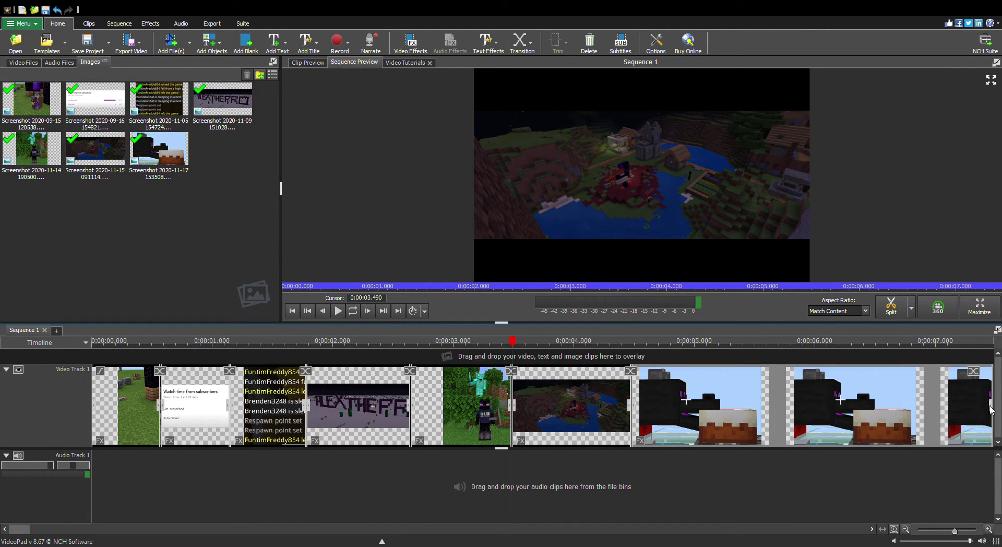
{"action": "left_click_drag", "start_coordinate": [998, 413], "coordinate": [778, 429]}
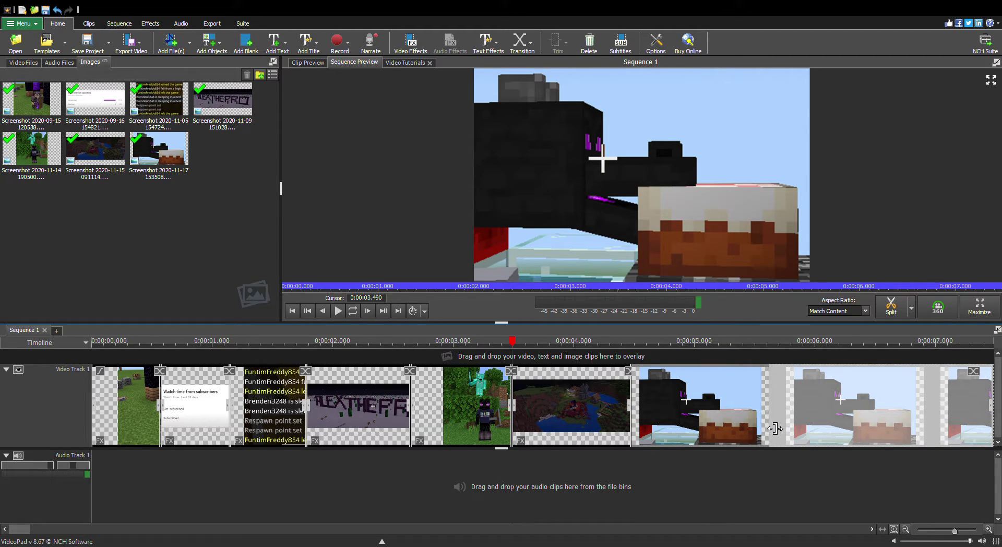
{"action": "left_click_drag", "start_coordinate": [778, 428], "coordinate": [771, 429]}
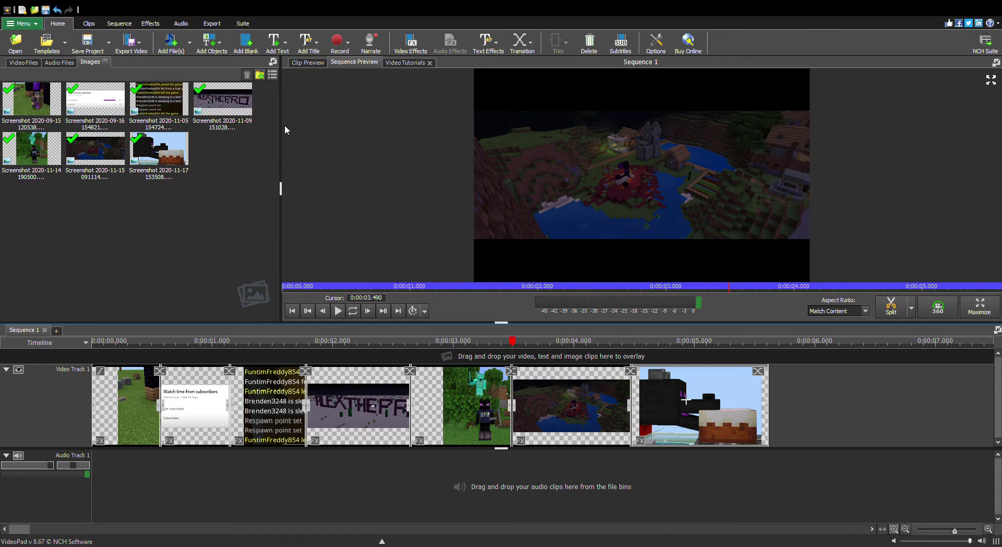
{"action": "left_click", "coordinate": [168, 44]}
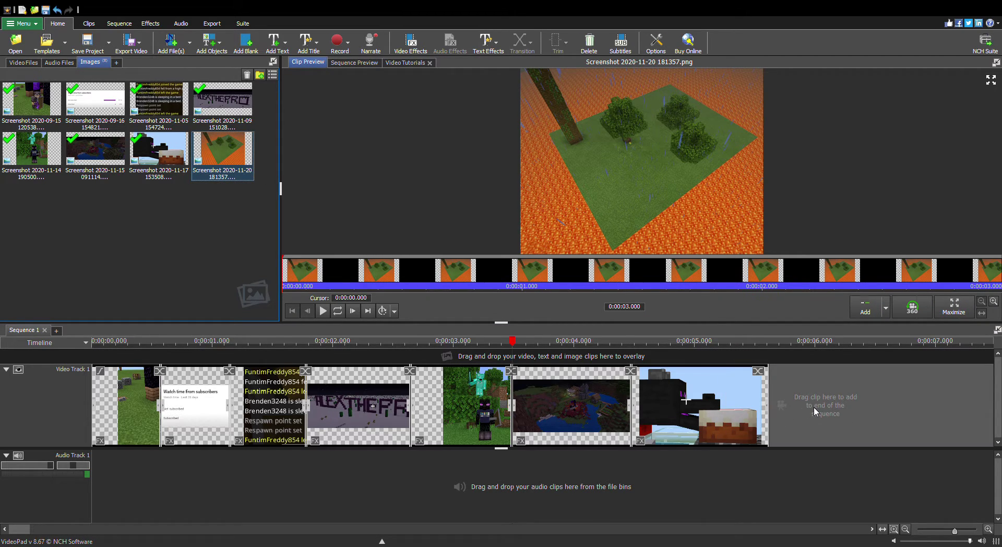
Append the lava-island screenshot to the end of Video Track 1 and start shortening it.
{"action": "left_click_drag", "start_coordinate": [367, 240], "coordinate": [841, 424]}
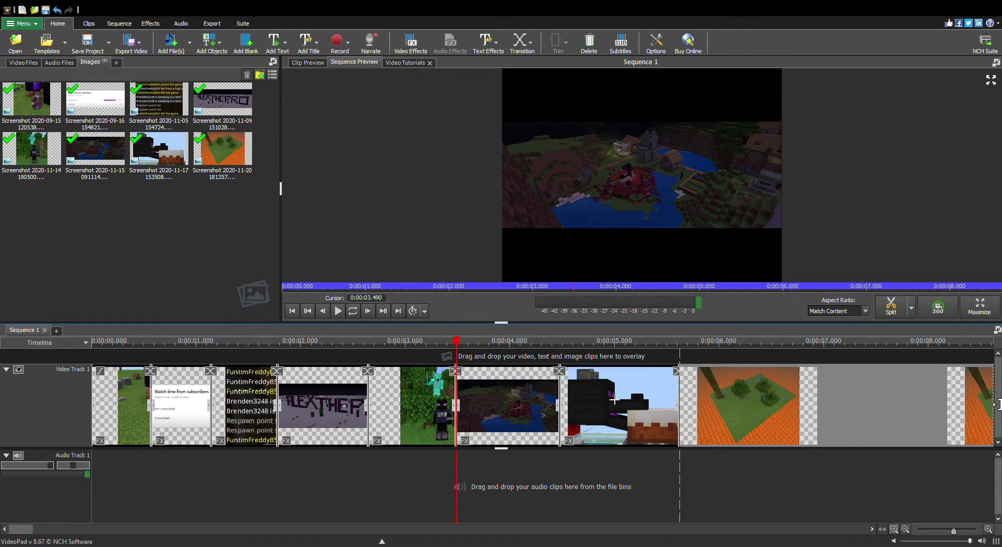
{"action": "left_click_drag", "start_coordinate": [992, 405], "coordinate": [817, 405]}
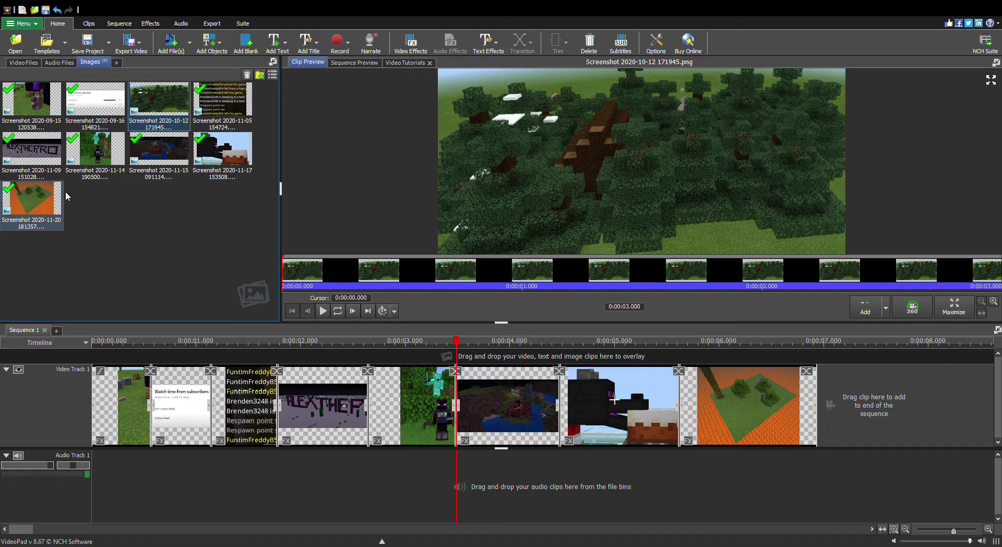
{"action": "mouse_move", "coordinate": [642, 162]}
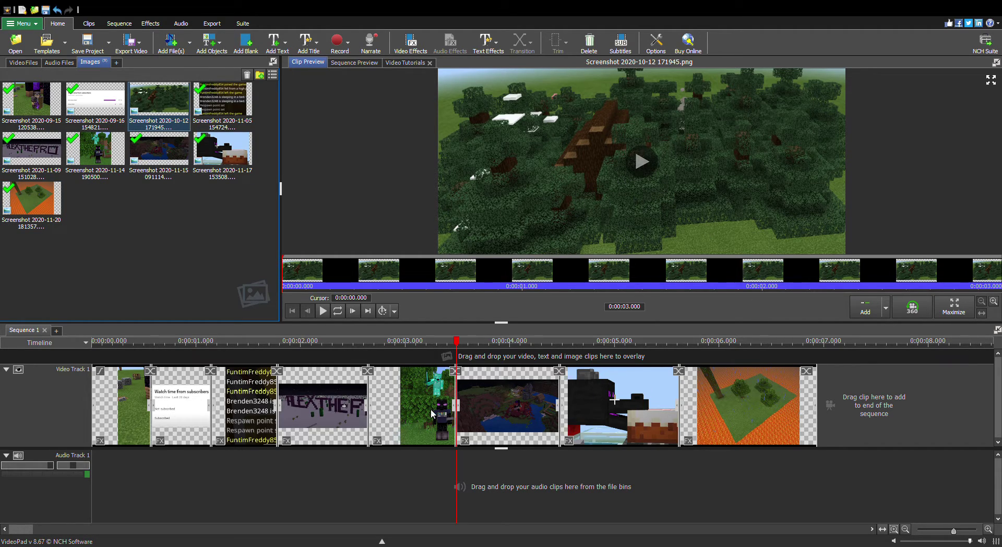
Zoom the timeline and delete the empty gap before the cake clip.
{"action": "scroll", "coordinate": [209, 395], "scroll_direction": "up", "scroll_amount": 1}
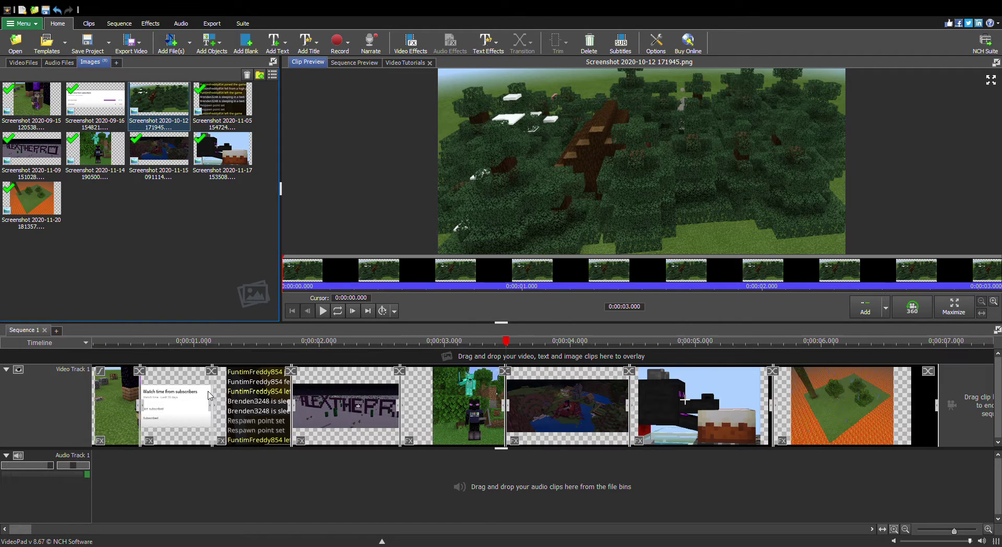
{"action": "scroll", "coordinate": [209, 396], "scroll_direction": "up", "scroll_amount": 1}
{"action": "scroll", "coordinate": [209, 395], "scroll_direction": "up", "scroll_amount": 1}
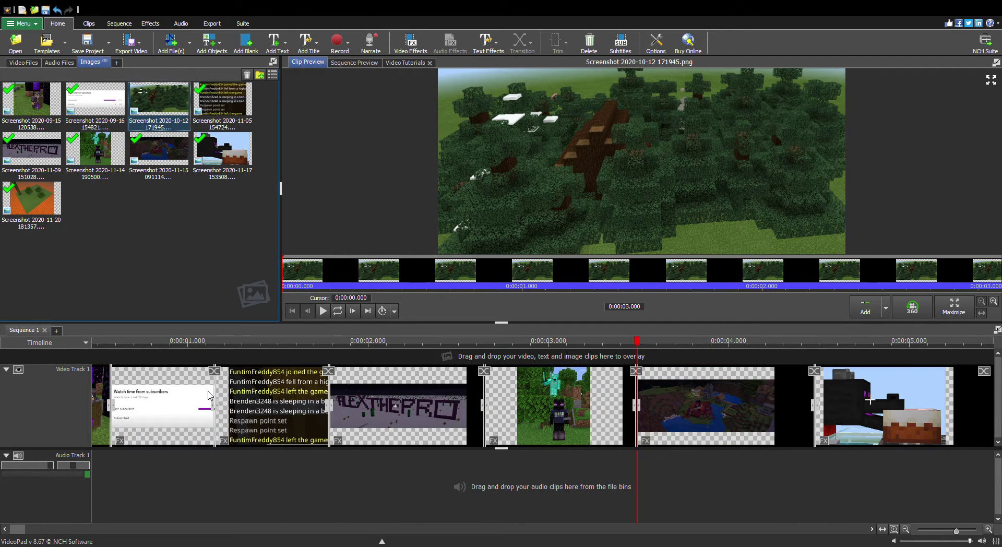
{"action": "scroll", "coordinate": [209, 395], "scroll_direction": "up", "scroll_amount": 1}
{"action": "scroll", "coordinate": [210, 395], "scroll_direction": "down", "scroll_amount": 1}
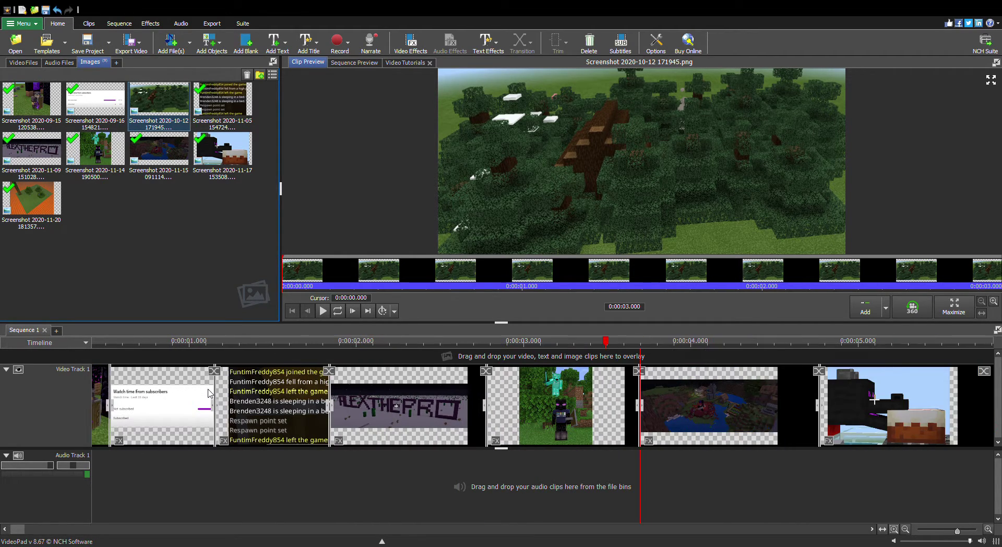
{"action": "scroll", "coordinate": [209, 395], "scroll_direction": "down", "scroll_amount": 1}
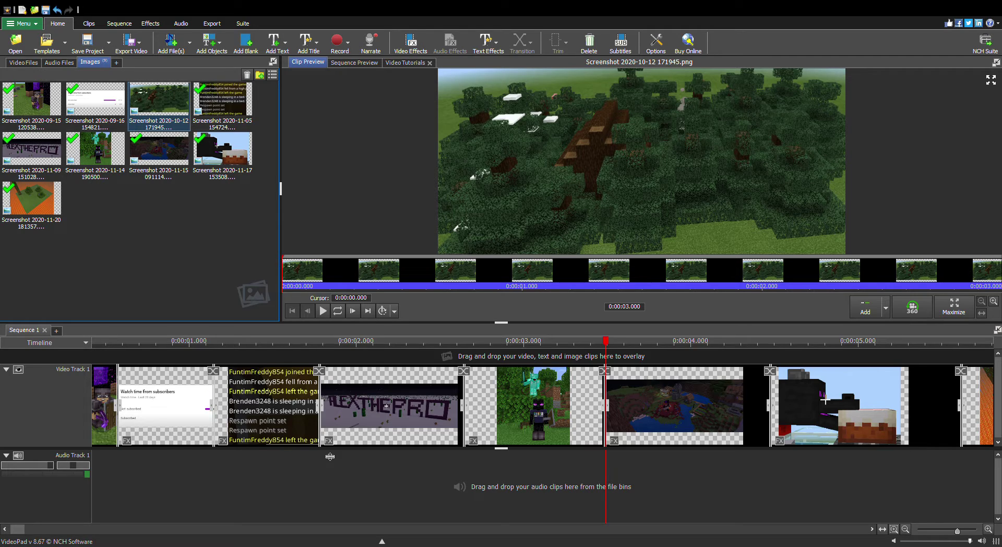
{"action": "scroll", "coordinate": [330, 455], "scroll_direction": "up", "scroll_amount": 1}
{"action": "scroll", "coordinate": [330, 455], "scroll_direction": "up", "scroll_amount": 1}
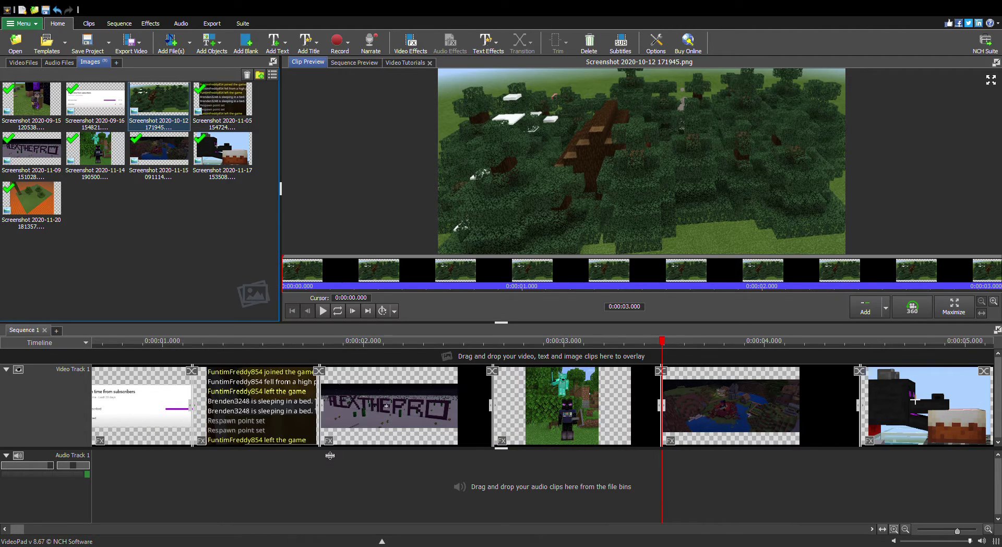
{"action": "scroll", "coordinate": [330, 455], "scroll_direction": "up", "scroll_amount": 1}
{"action": "scroll", "coordinate": [333, 455], "scroll_direction": "up", "scroll_amount": 1}
{"action": "scroll", "coordinate": [333, 455], "scroll_direction": "down", "scroll_amount": 1}
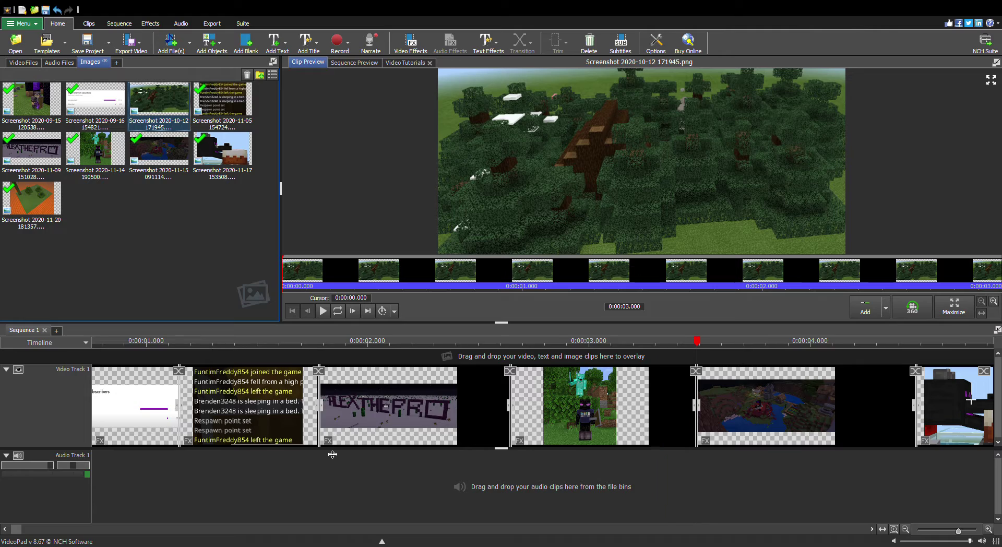
{"action": "scroll", "coordinate": [333, 454], "scroll_direction": "down", "scroll_amount": 1}
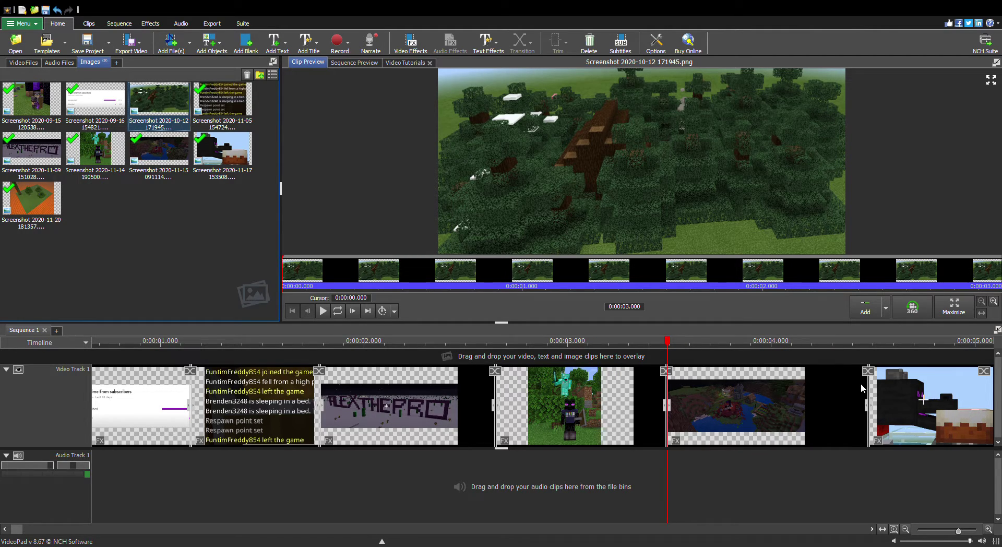
{"action": "left_click", "coordinate": [848, 401]}
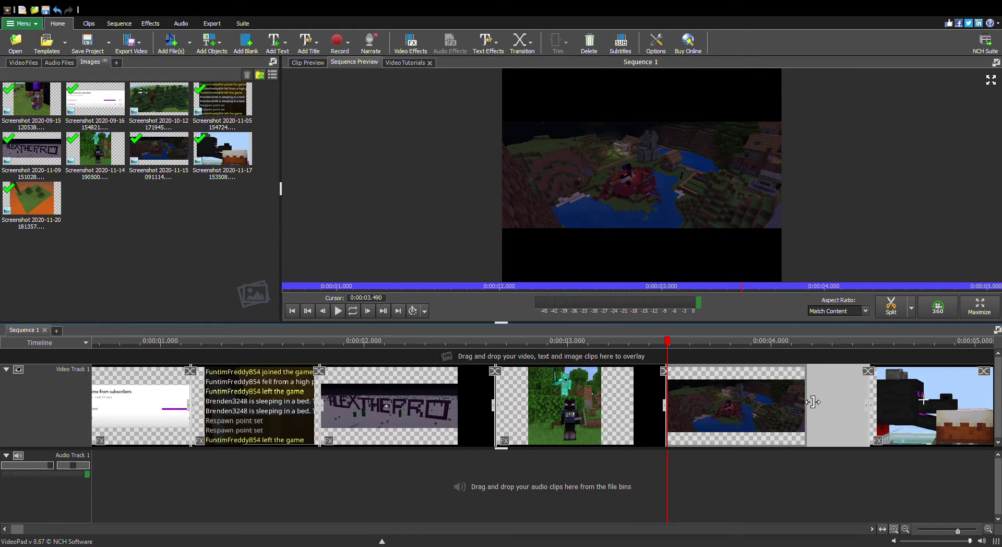
{"action": "key", "text": "Delete"}
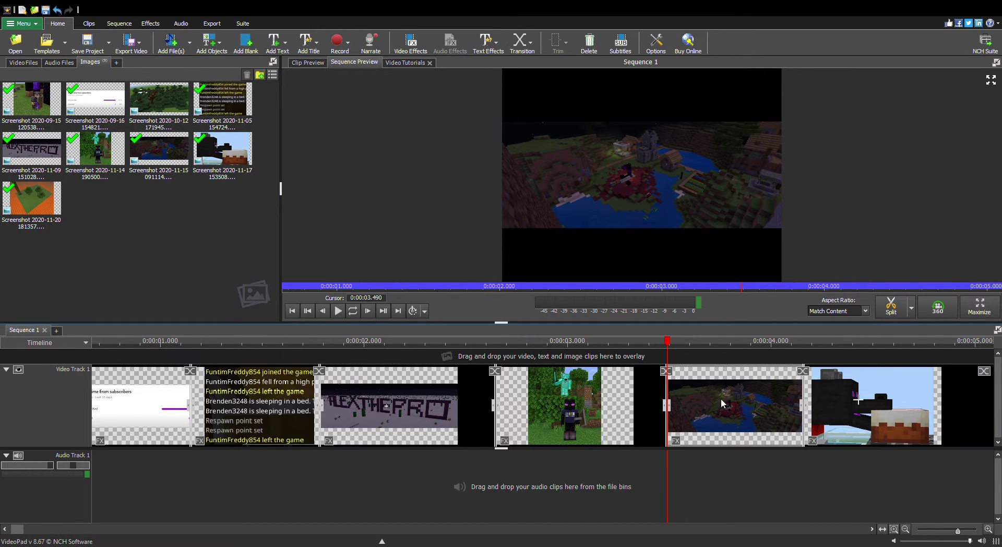
Pull the dark map clip's start earlier and scrub through the sequence to check it.
{"action": "left_click_drag", "start_coordinate": [671, 406], "coordinate": [649, 407]}
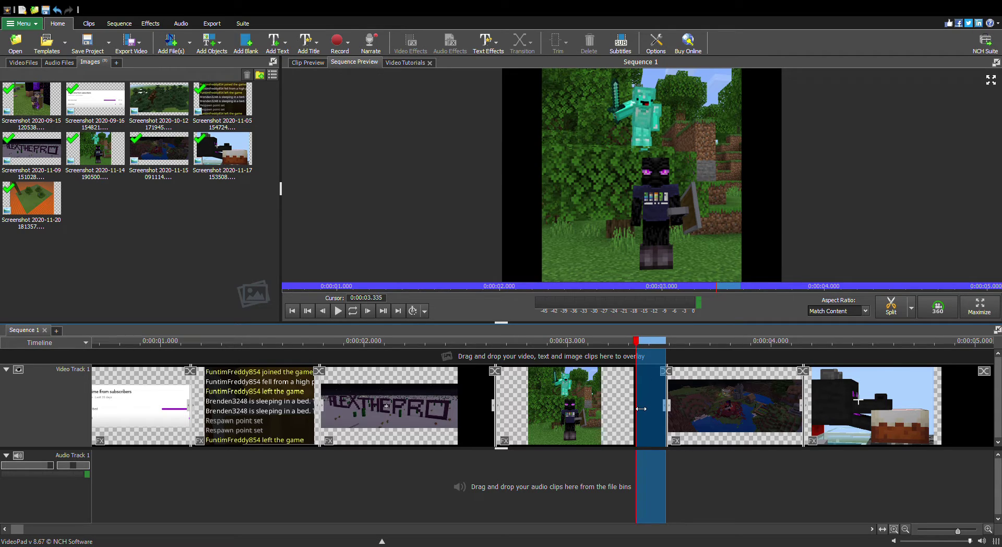
{"action": "left_click_drag", "start_coordinate": [648, 408], "coordinate": [638, 412]}
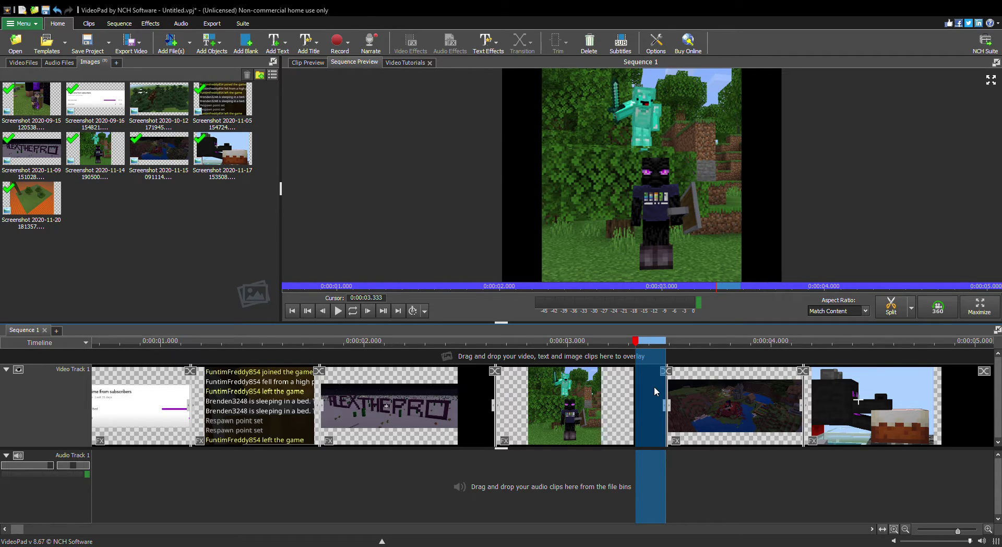
{"action": "left_click", "coordinate": [706, 466]}
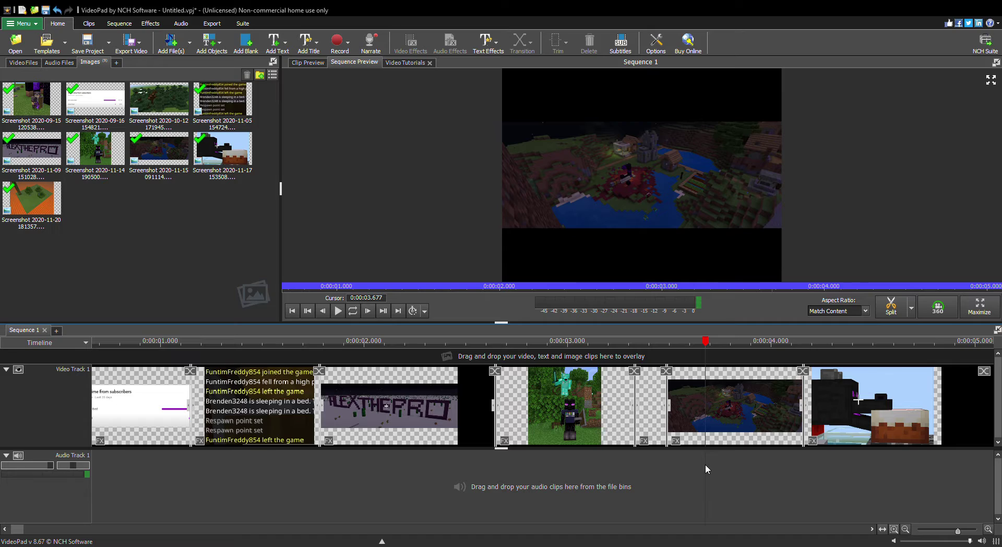
{"action": "left_click", "coordinate": [653, 416]}
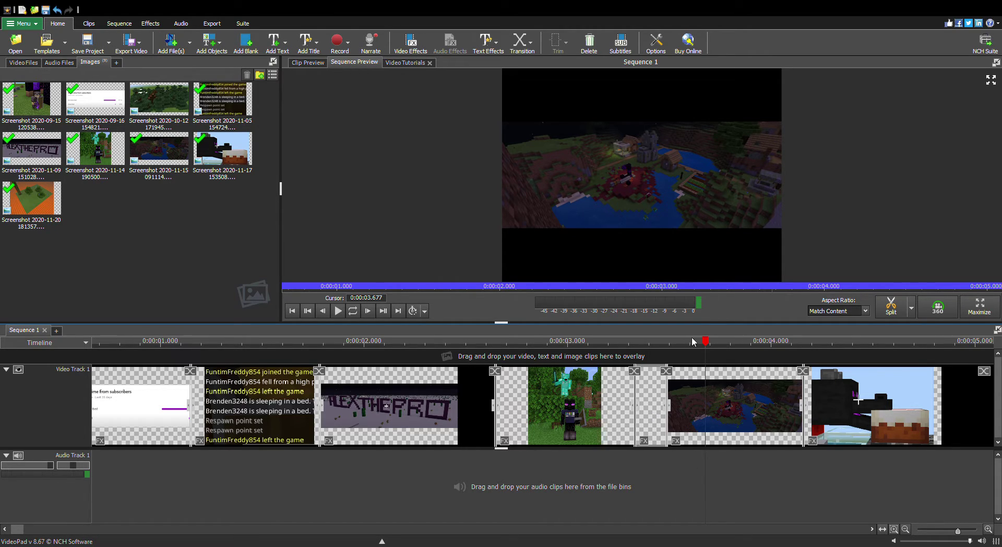
{"action": "mouse_move", "coordinate": [706, 342]}
{"action": "left_mouse_down"}
{"action": "mouse_move", "coordinate": [653, 364]}
{"action": "mouse_move", "coordinate": [596, 360]}
{"action": "left_mouse_up"}
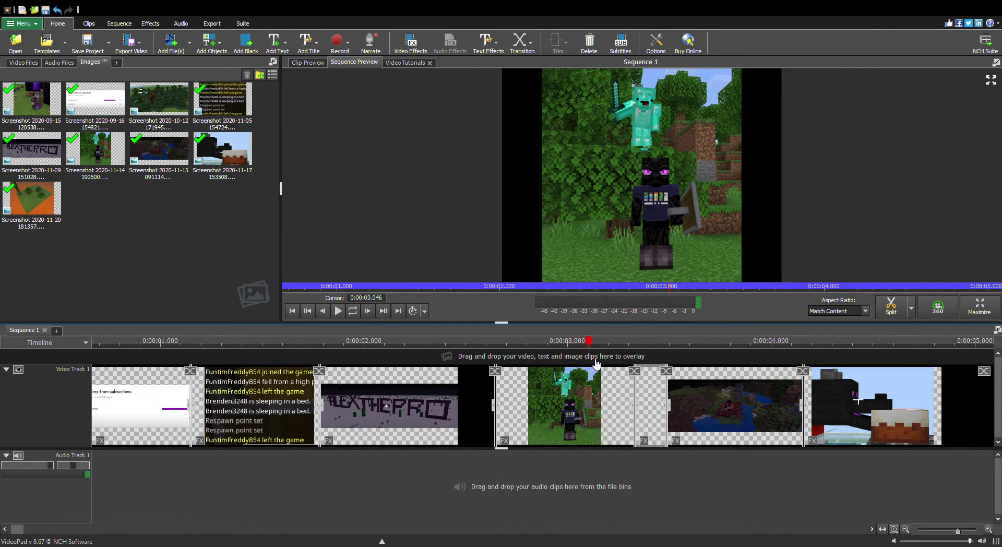
{"action": "mouse_move", "coordinate": [596, 361]}
{"action": "left_mouse_down"}
{"action": "mouse_move", "coordinate": [798, 402]}
{"action": "mouse_move", "coordinate": [943, 409]}
{"action": "left_mouse_up"}
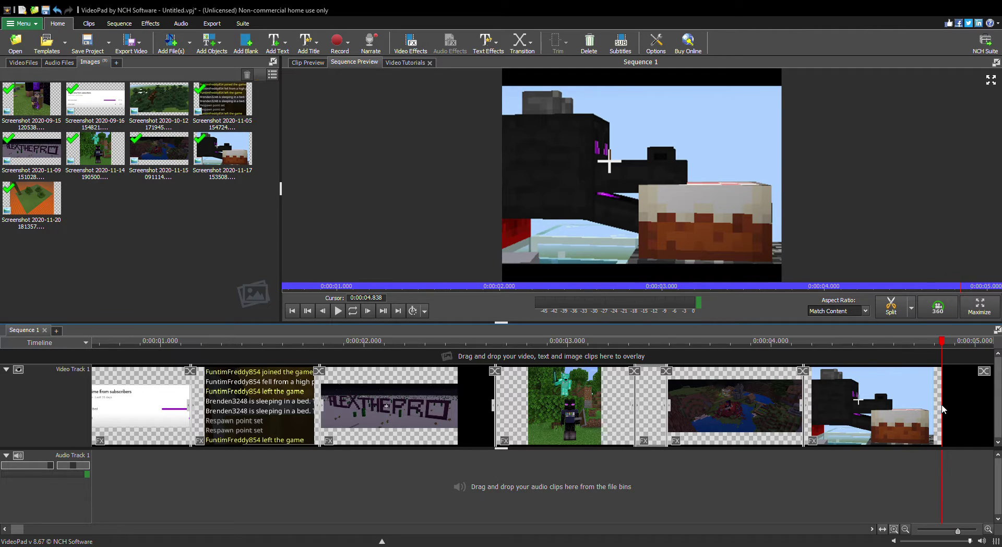
{"action": "mouse_move", "coordinate": [158, 99]}
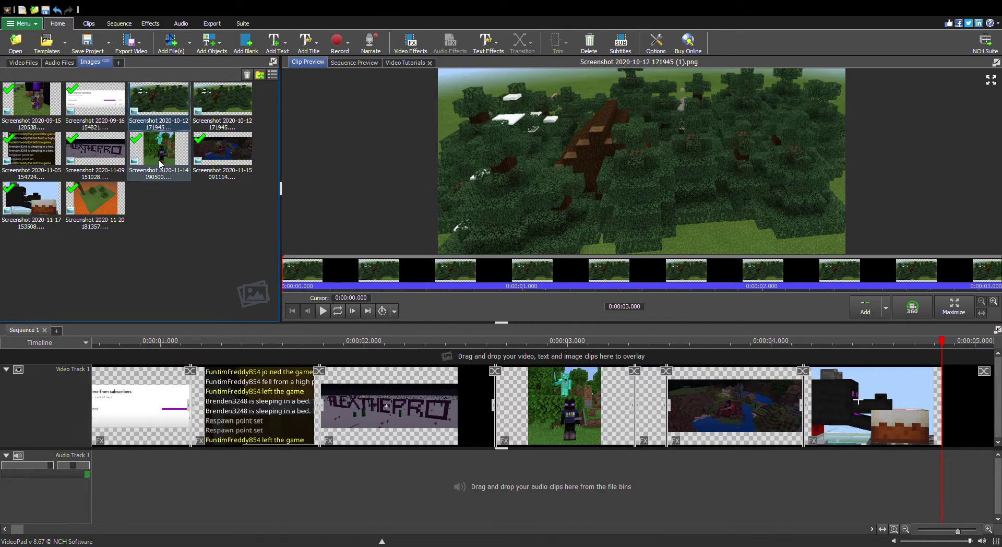
{"action": "left_click", "coordinate": [496, 177]}
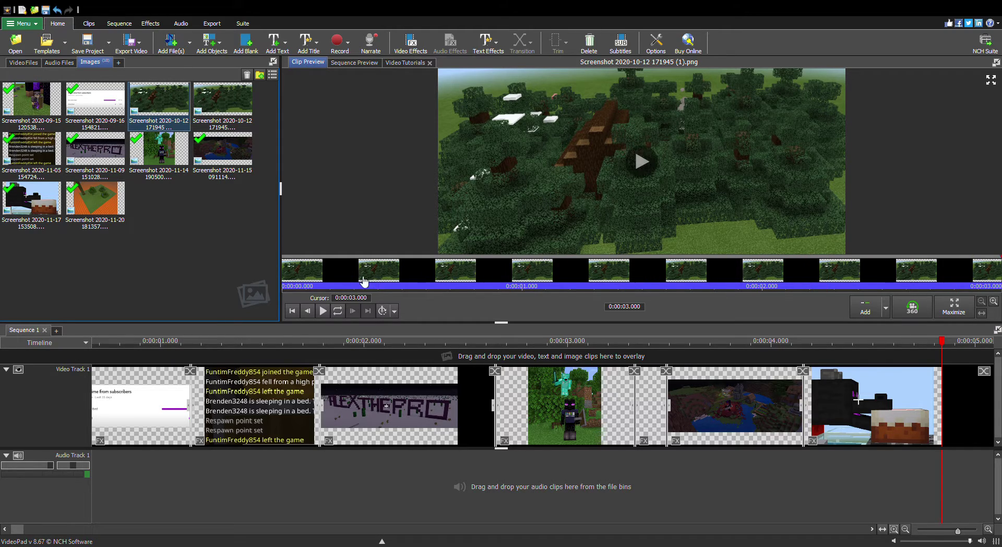
{"action": "left_click", "coordinate": [312, 271]}
{"action": "left_click", "coordinate": [378, 288]}
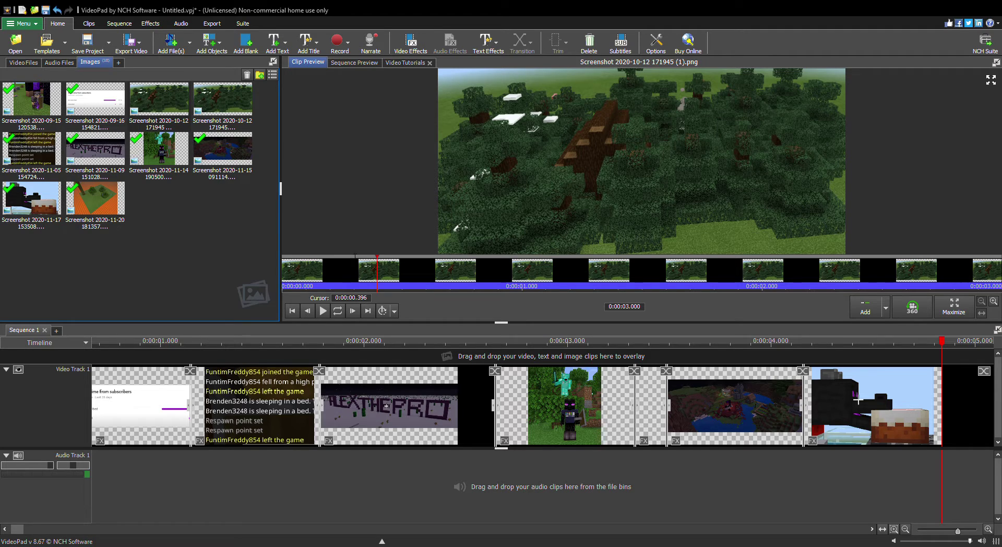
Paste the Capture001 worlds-list and cave screenshots into the Images bin with Ctrl+V.
{"action": "key", "text": "ctrl+v"}
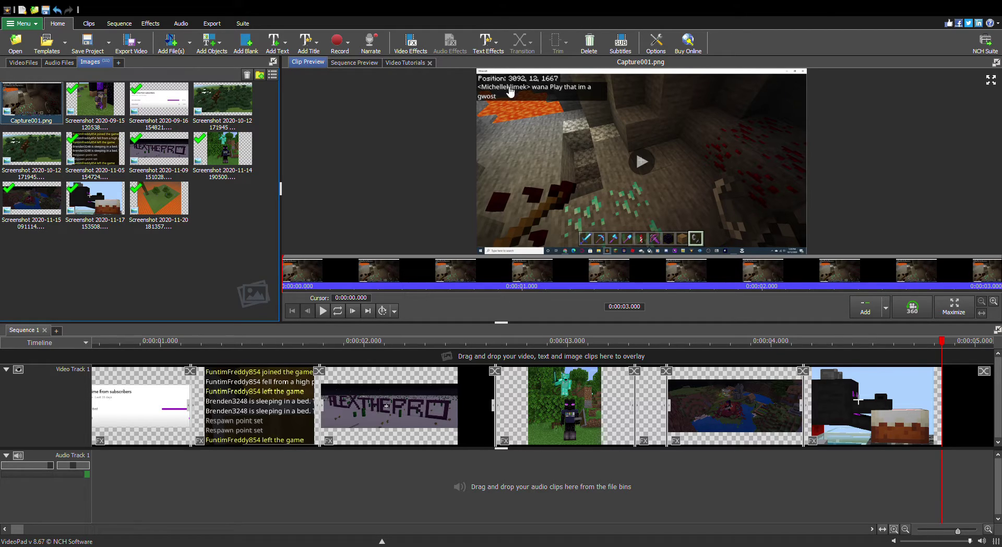
{"action": "mouse_move", "coordinate": [642, 162]}
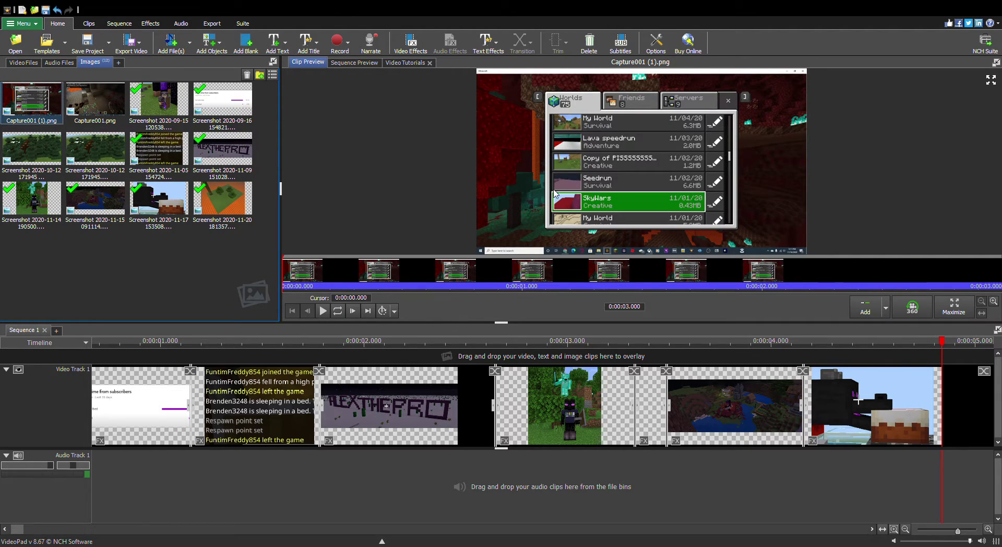
{"action": "left_click", "coordinate": [595, 174]}
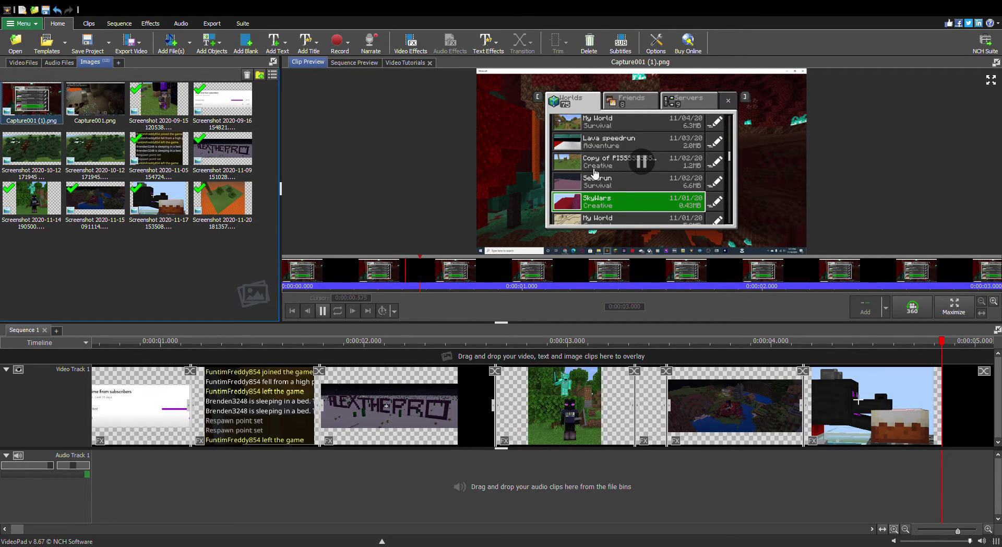
{"action": "left_click", "coordinate": [595, 173]}
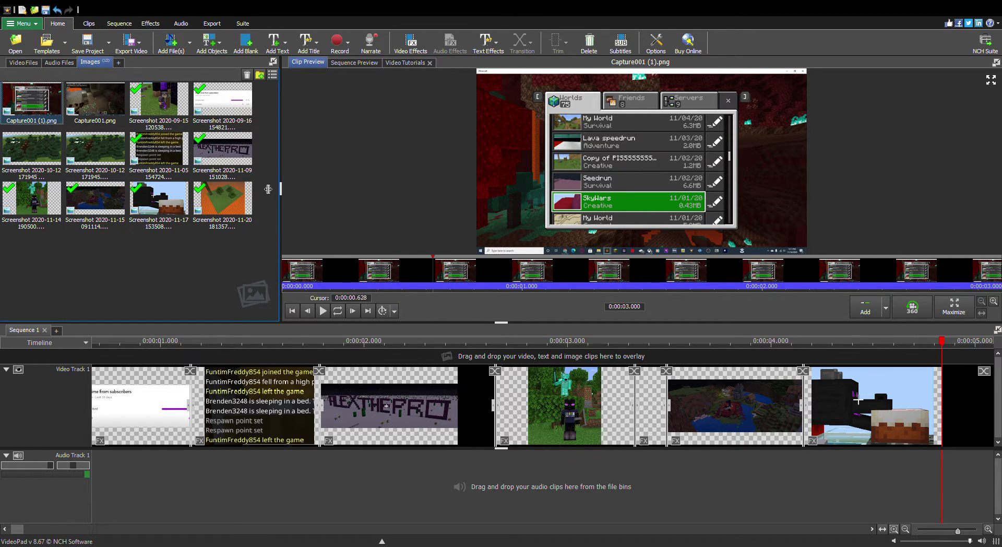
{"action": "left_click", "coordinate": [101, 160]}
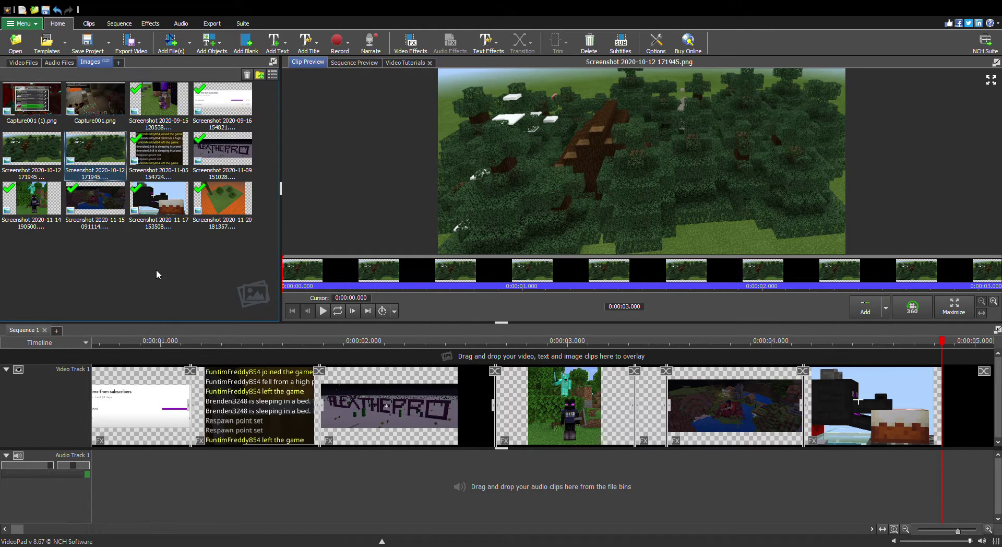
{"action": "key", "text": "Delete"}
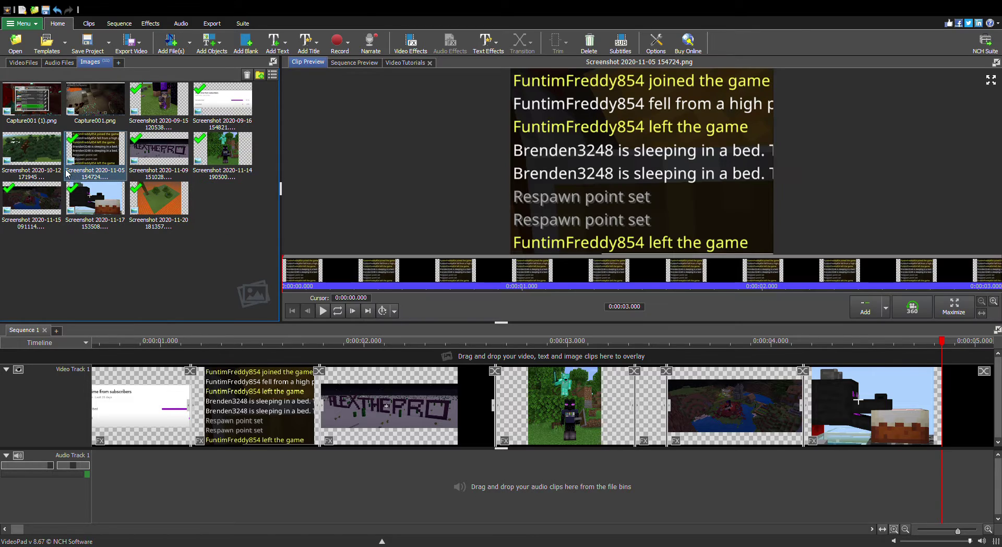
{"action": "left_click_drag", "start_coordinate": [43, 166], "coordinate": [645, 413]}
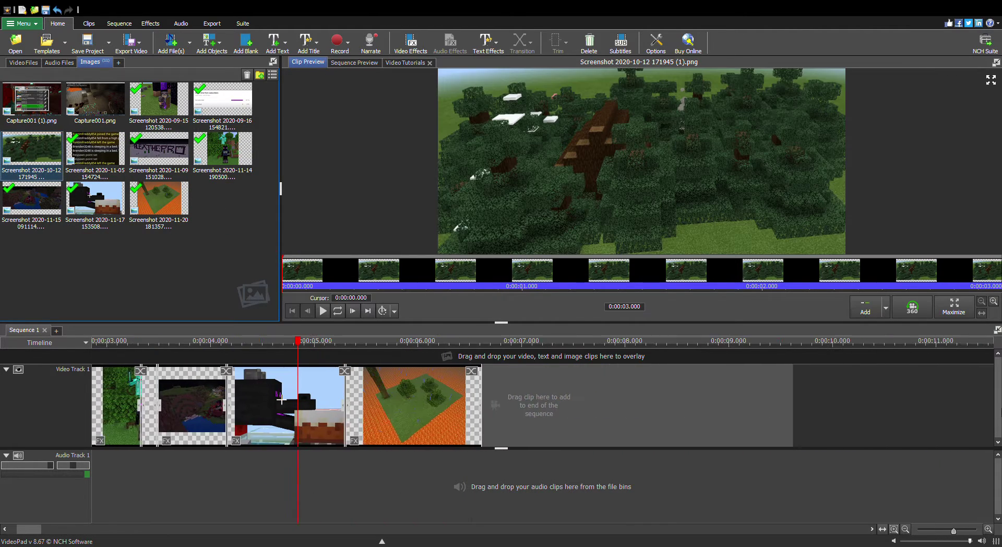
{"action": "left_click_drag", "start_coordinate": [645, 412], "coordinate": [321, 401]}
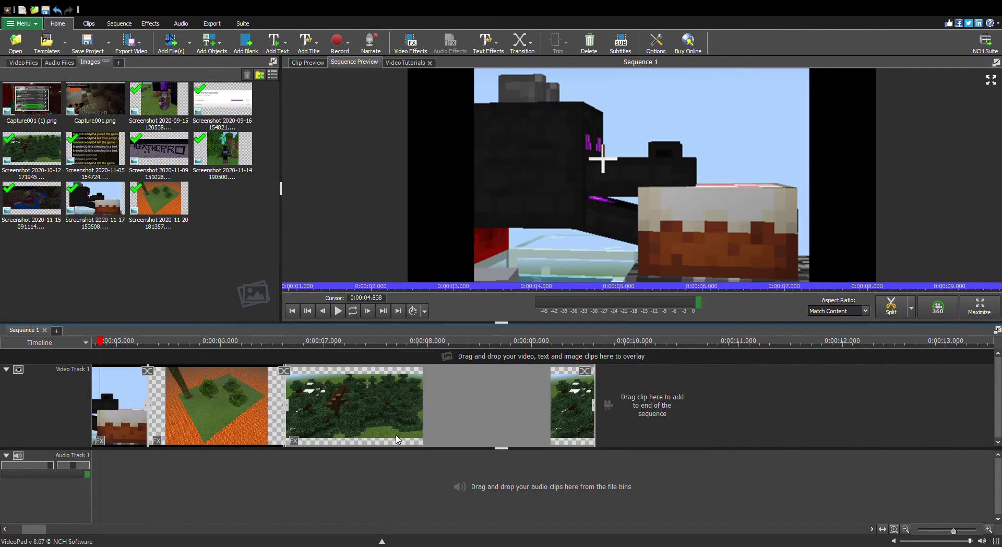
{"action": "left_click", "coordinate": [594, 409]}
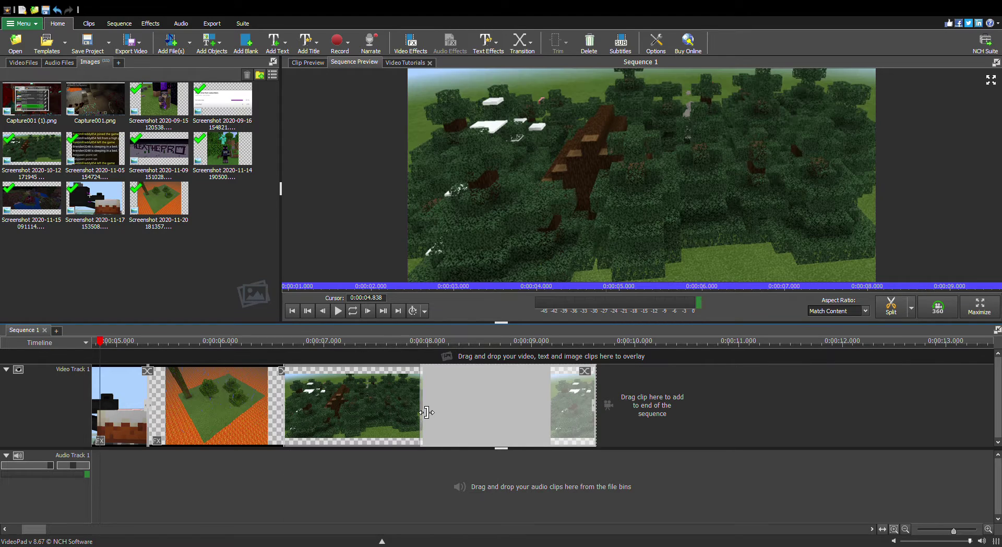
{"action": "left_click_drag", "start_coordinate": [433, 416], "coordinate": [428, 416]}
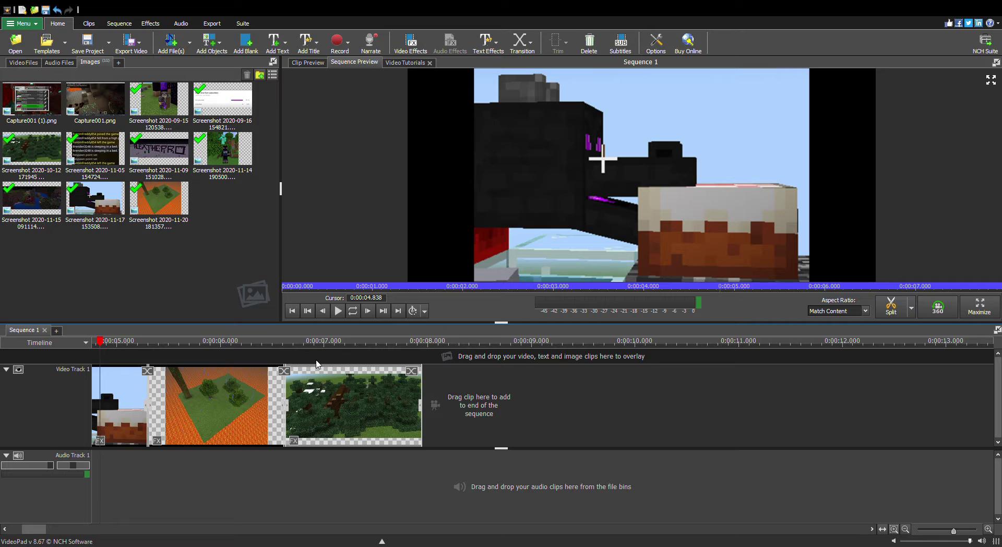
{"action": "mouse_move", "coordinate": [106, 346]}
{"action": "left_mouse_down"}
{"action": "mouse_move", "coordinate": [356, 366]}
{"action": "mouse_move", "coordinate": [326, 371]}
{"action": "mouse_move", "coordinate": [340, 385]}
{"action": "left_mouse_up"}
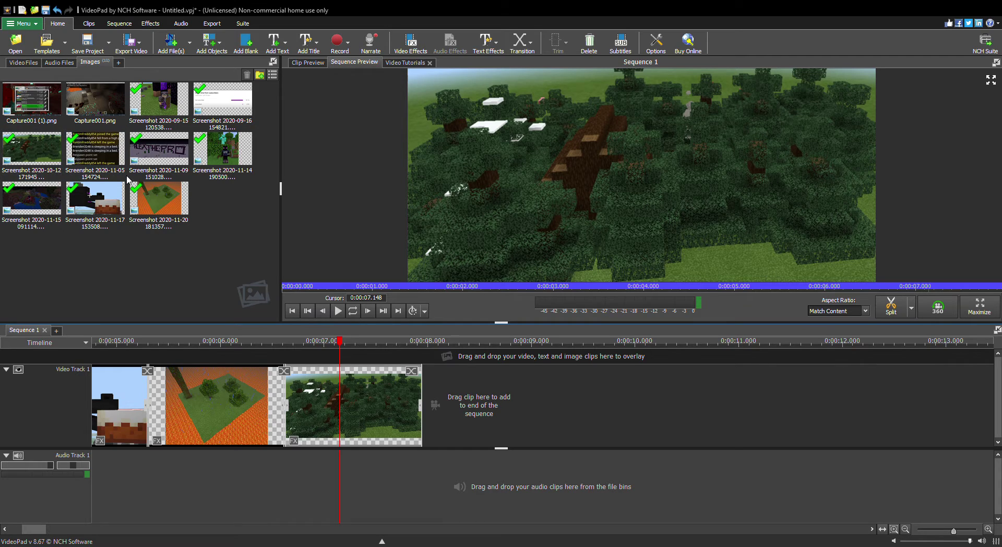
Append Capture001 (1).png and Capture001.png to the track end and adjust their edges.
{"action": "left_click", "coordinate": [35, 118]}
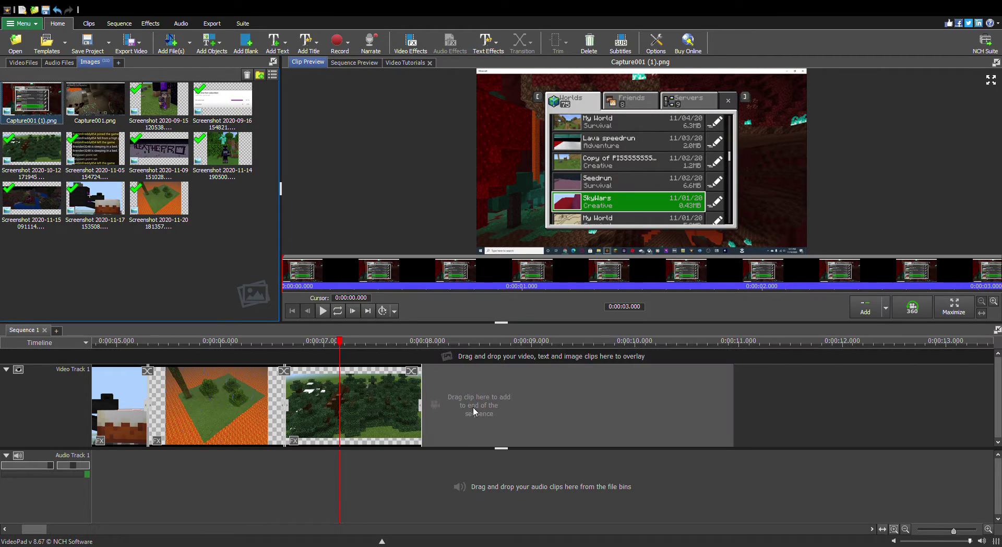
{"action": "left_click_drag", "start_coordinate": [36, 118], "coordinate": [470, 412]}
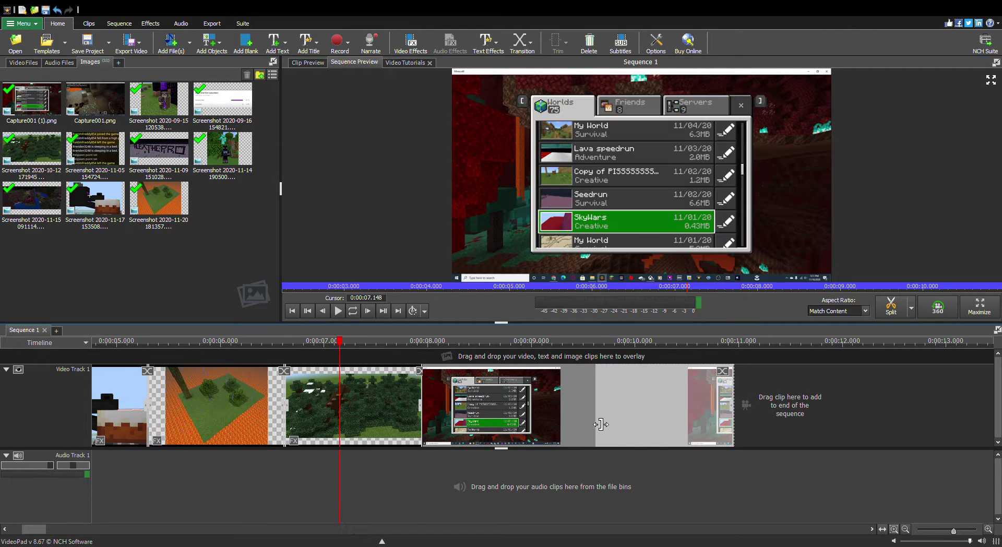
{"action": "left_click_drag", "start_coordinate": [573, 425], "coordinate": [571, 425]}
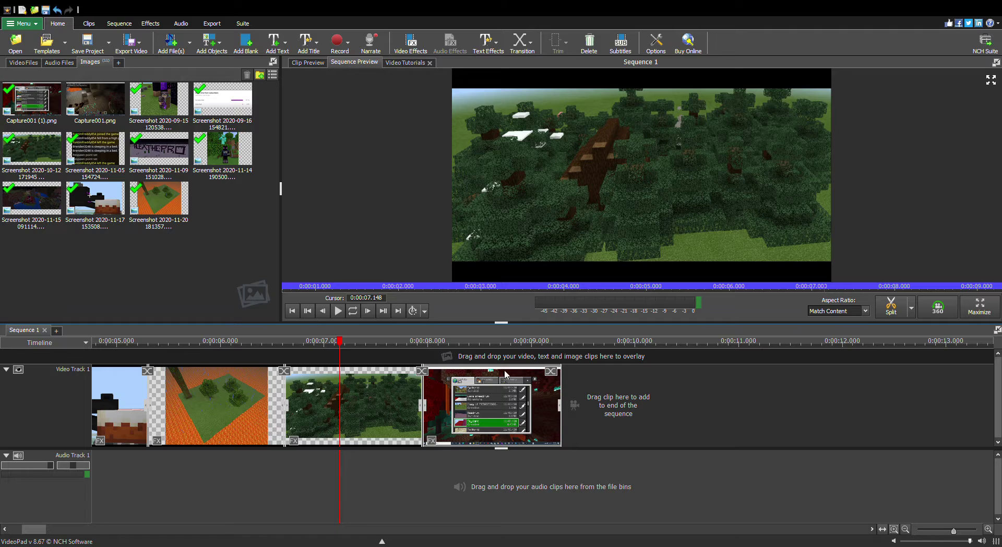
{"action": "left_click_drag", "start_coordinate": [101, 97], "coordinate": [720, 415]}
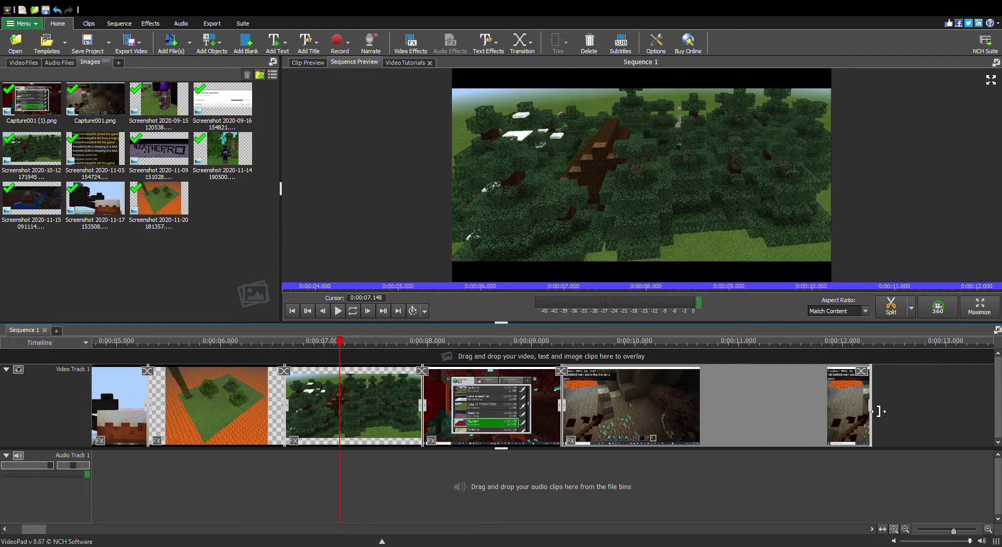
{"action": "left_click_drag", "start_coordinate": [427, 411], "coordinate": [437, 412]}
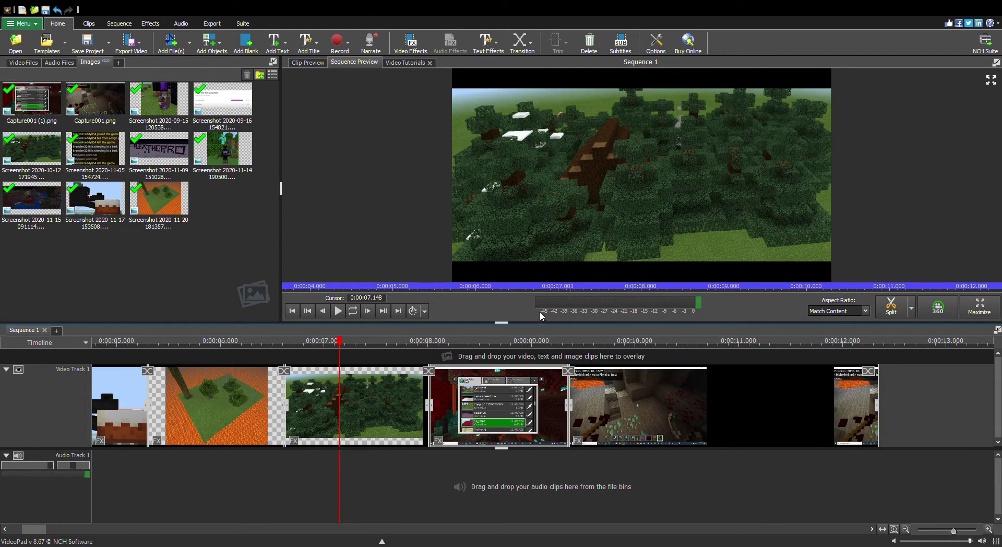
Delete both Capture001 clips so the sequence ends on the forest screenshot.
{"action": "key", "text": "Delete"}
{"action": "left_click", "coordinate": [616, 393]}
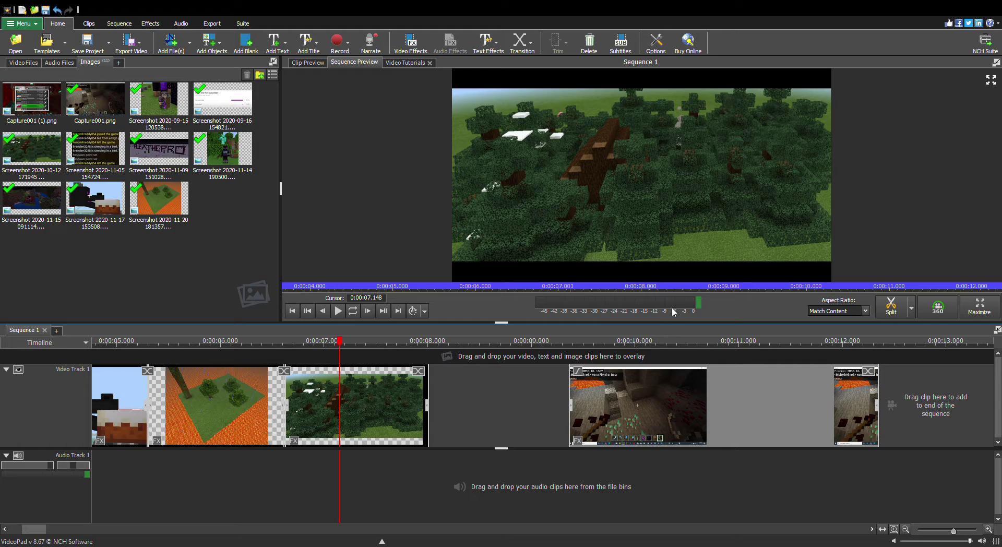
{"action": "key", "text": "Delete"}
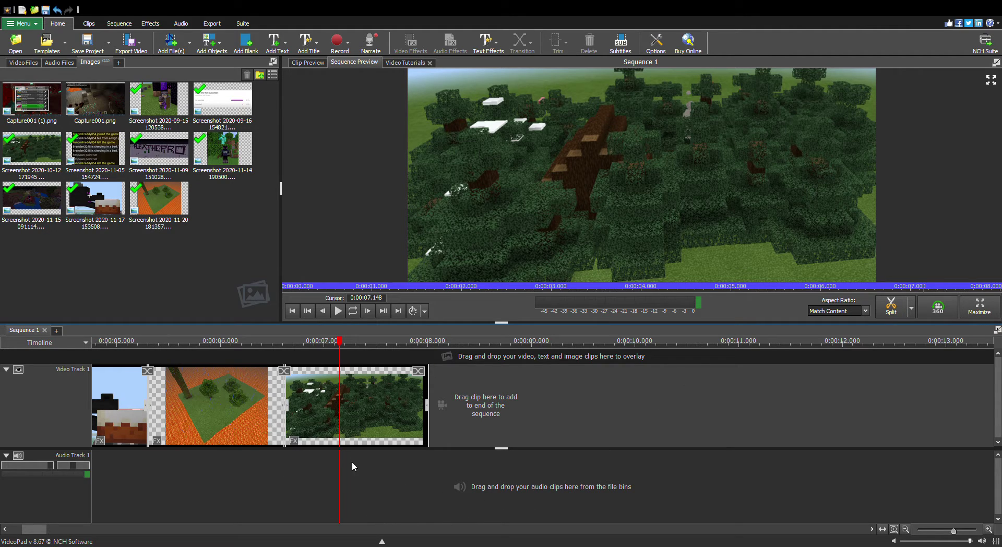
Scrub the playhead back to the cake clip and play the sequence to review it.
{"action": "left_click_drag", "start_coordinate": [342, 344], "coordinate": [93, 342]}
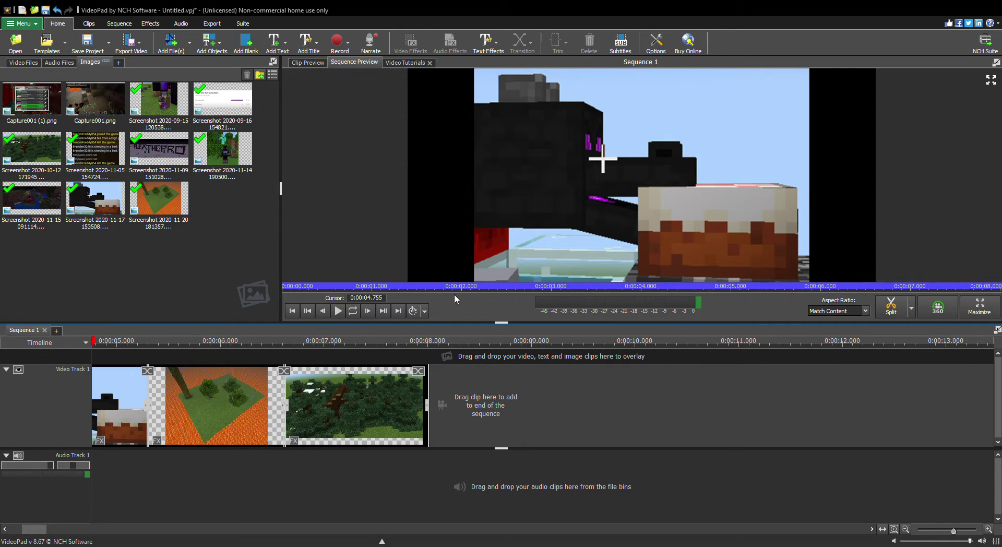
{"action": "left_click_drag", "start_coordinate": [640, 287], "coordinate": [220, 295]}
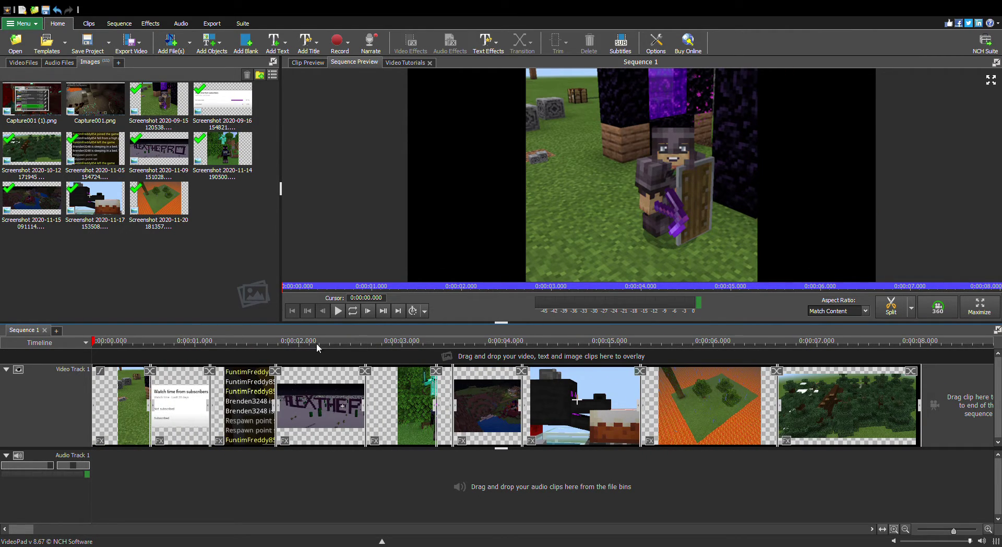
{"action": "left_click", "coordinate": [338, 311]}
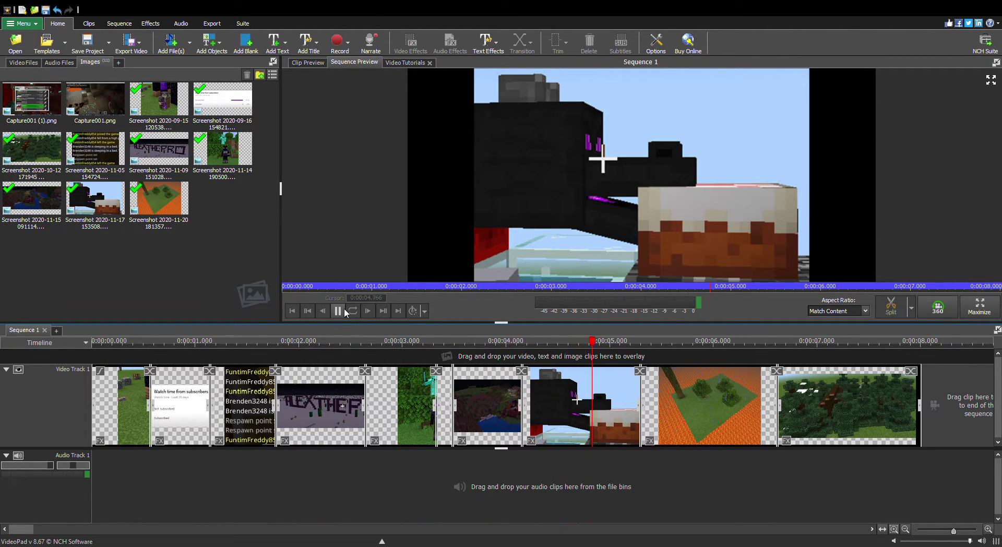
{"action": "left_click", "coordinate": [343, 312]}
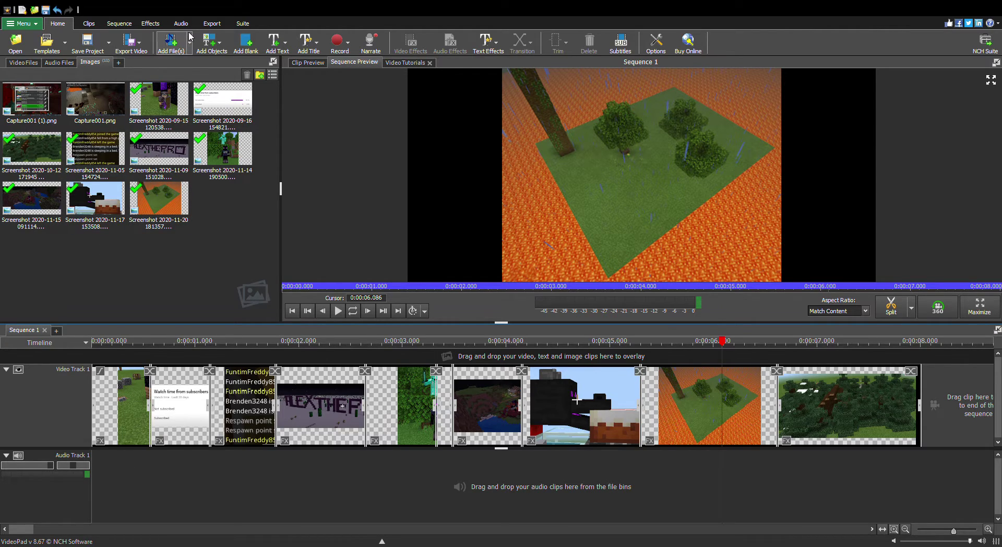
{"action": "left_click", "coordinate": [180, 49]}
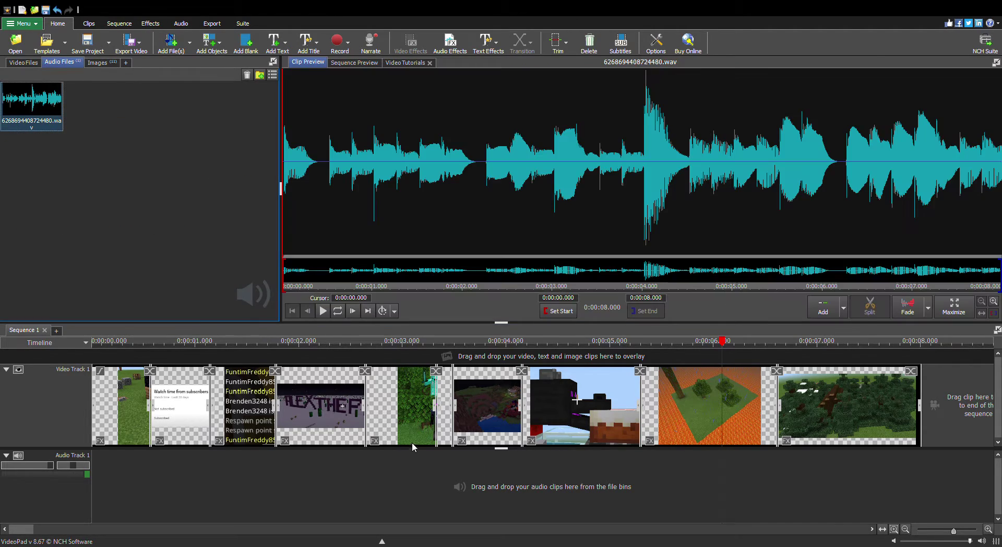
Place the marimba WAV song on Audio Track 1 and play the sequence from the start with it.
{"action": "left_click_drag", "start_coordinate": [32, 102], "coordinate": [94, 493]}
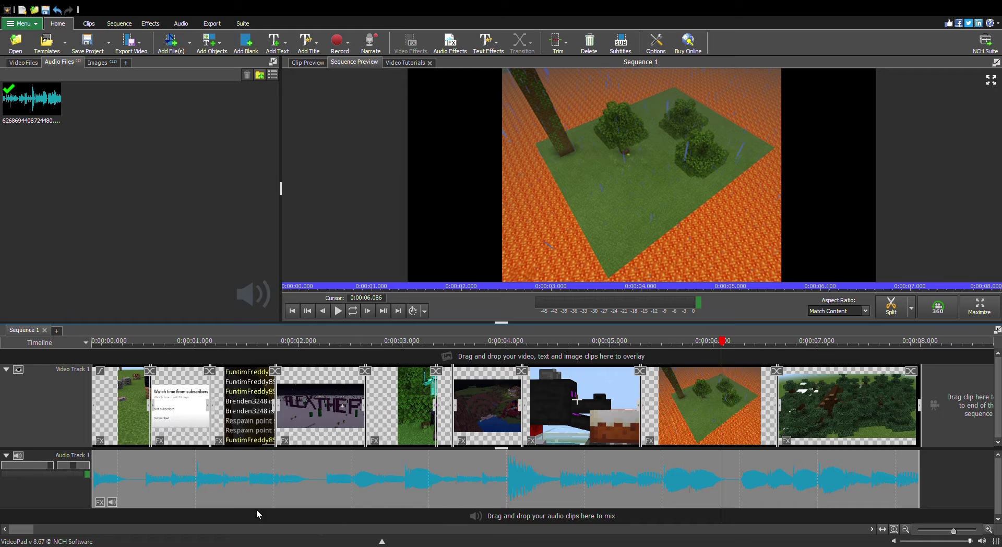
{"action": "left_click", "coordinate": [338, 311]}
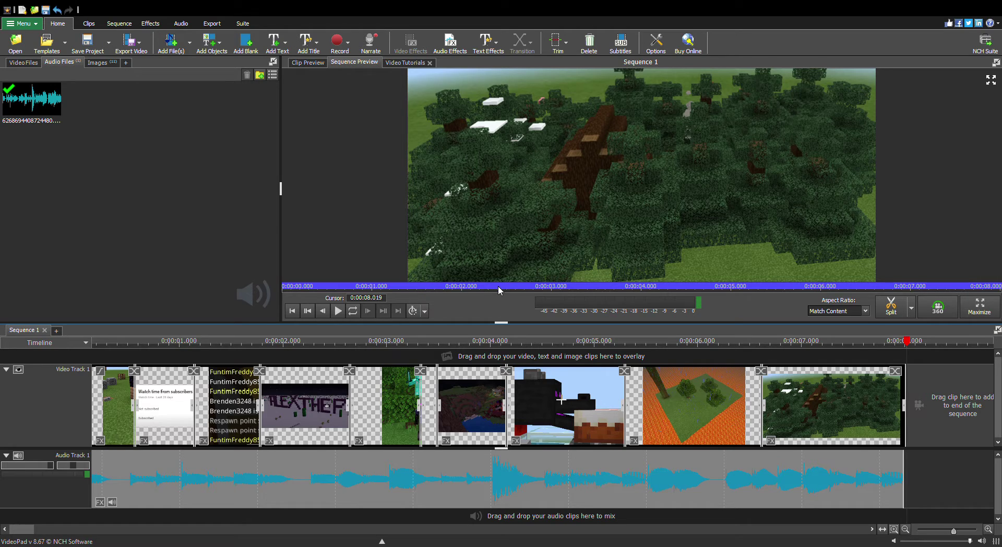
{"action": "left_click_drag", "start_coordinate": [496, 286], "coordinate": [282, 287]}
{"action": "left_click", "coordinate": [337, 312]}
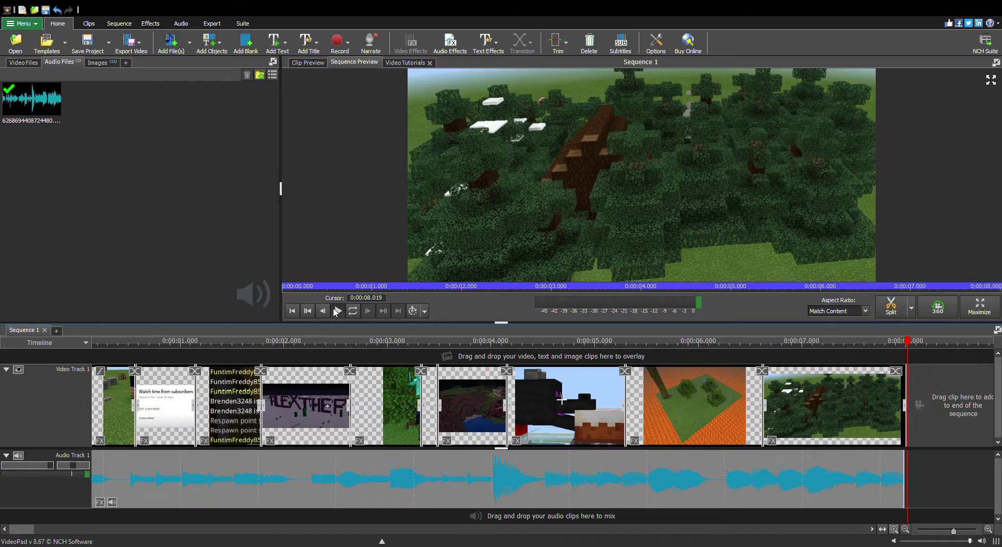
{"action": "left_click", "coordinate": [340, 311]}
{"action": "left_click", "coordinate": [339, 314]}
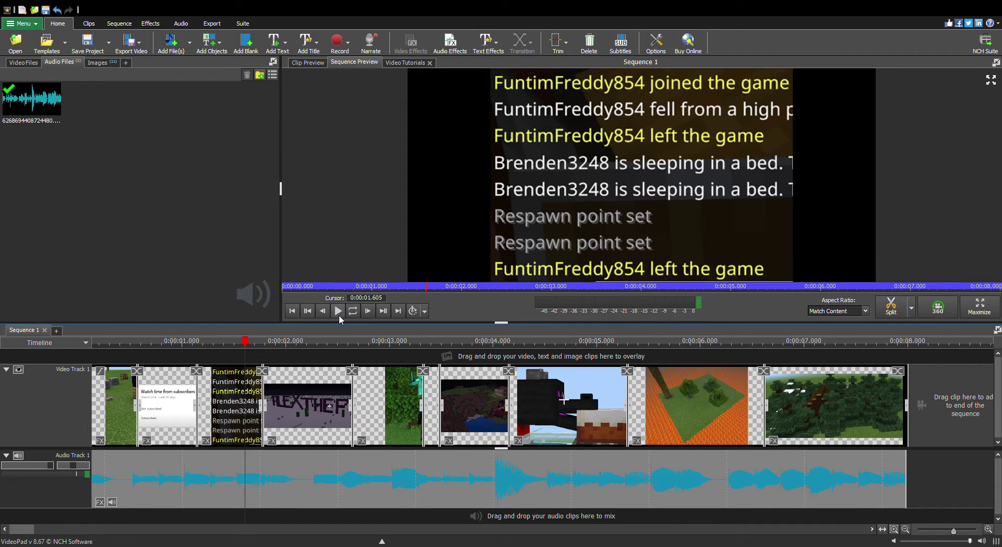